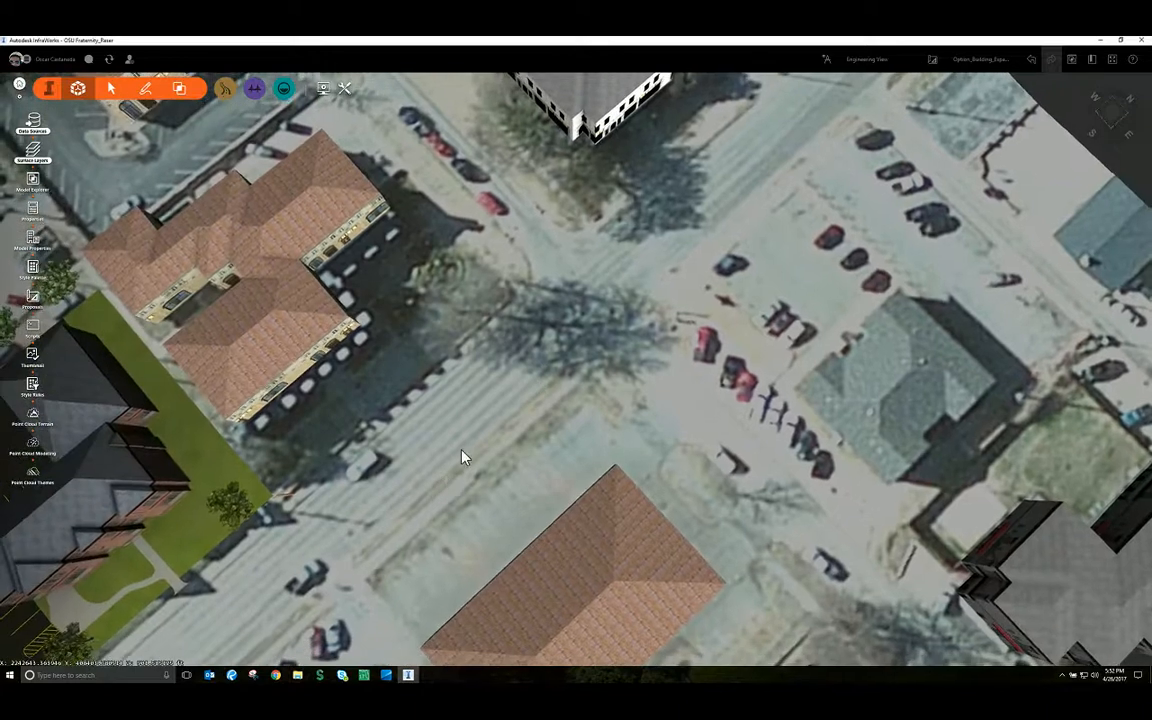
Step: Examine the 3D site model from several angles, covering the parking lot, the buildings and the neighbouring street intersection
drag(465, 458, 455, 463)
middle_drag(455, 463, 774, 332)
drag(774, 332, 781, 383)
scroll(781, 383, up, 5)
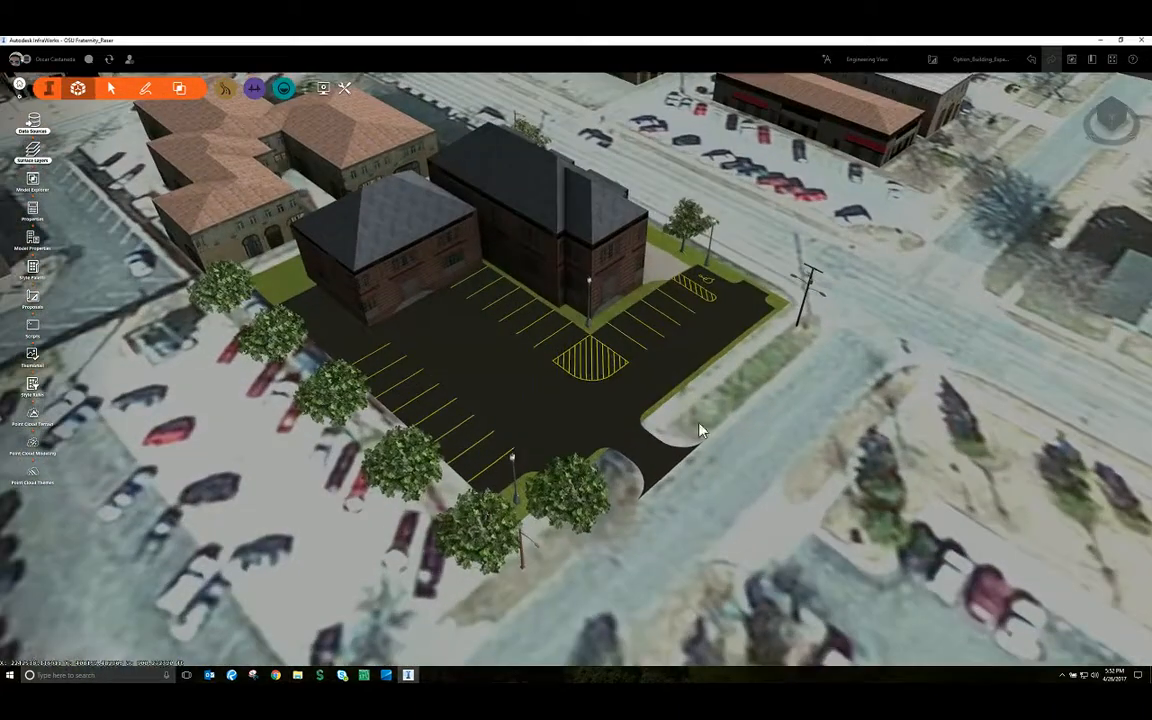
drag(701, 431, 573, 363)
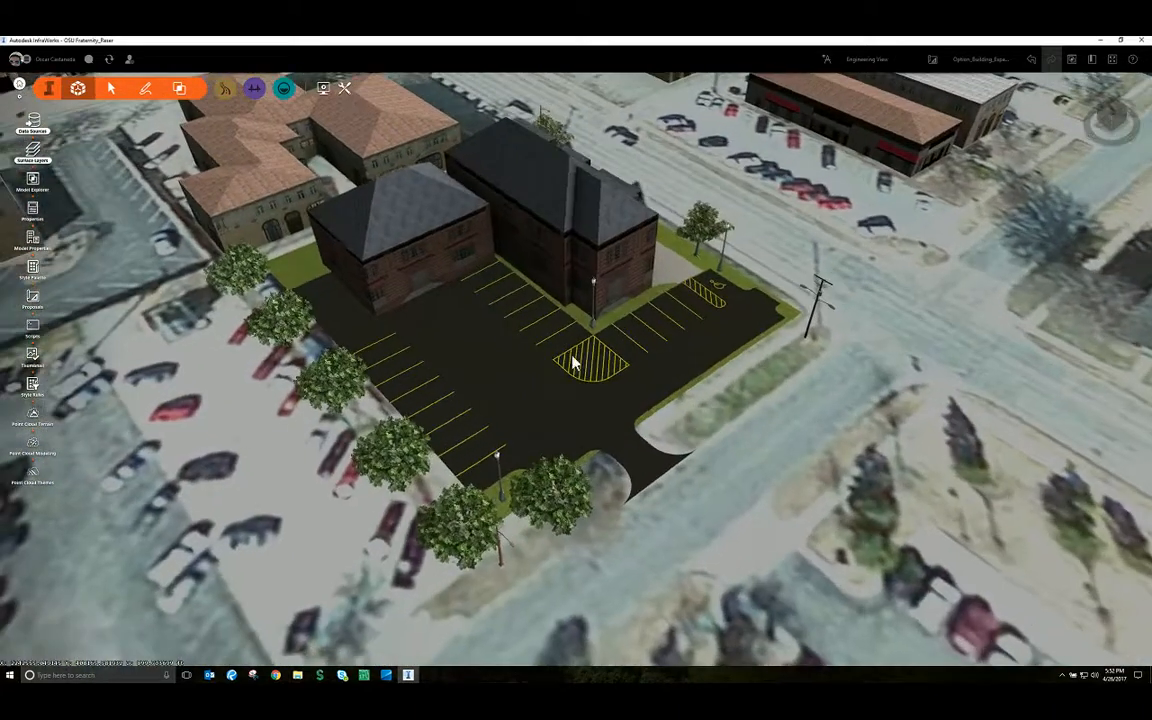
scroll(573, 363, up, 2)
drag(738, 476, 586, 290)
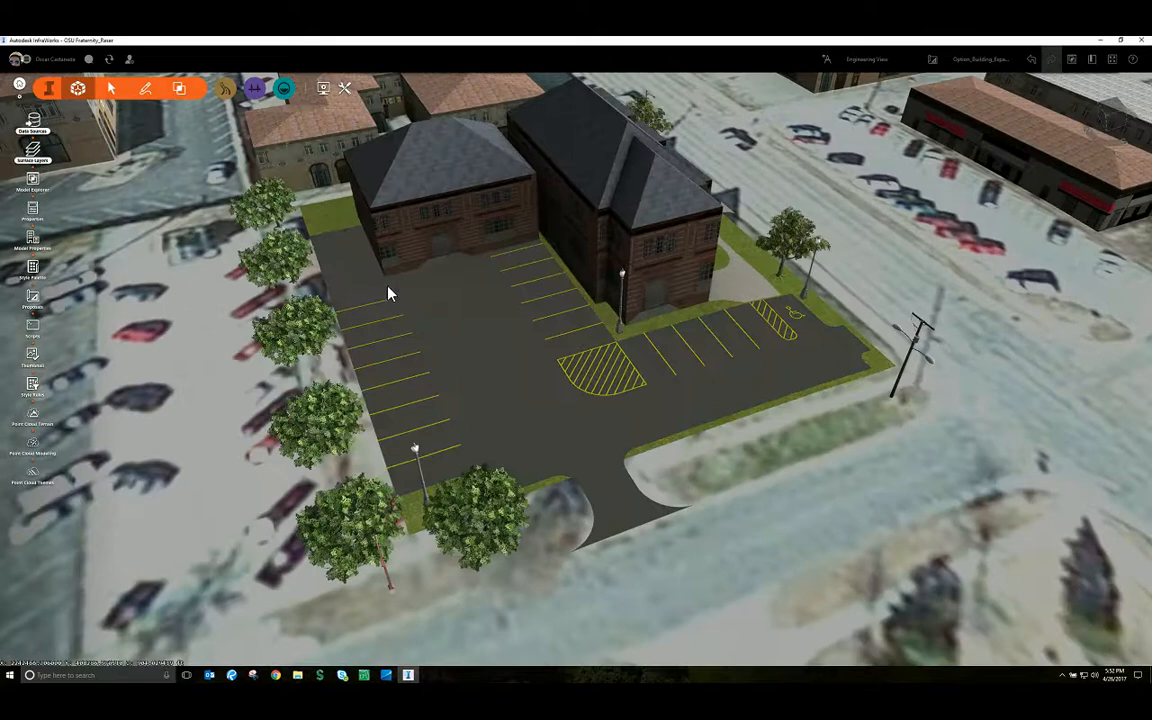
scroll(712, 468, down, 1)
drag(800, 425, 674, 504)
middle_drag(832, 382, 568, 503)
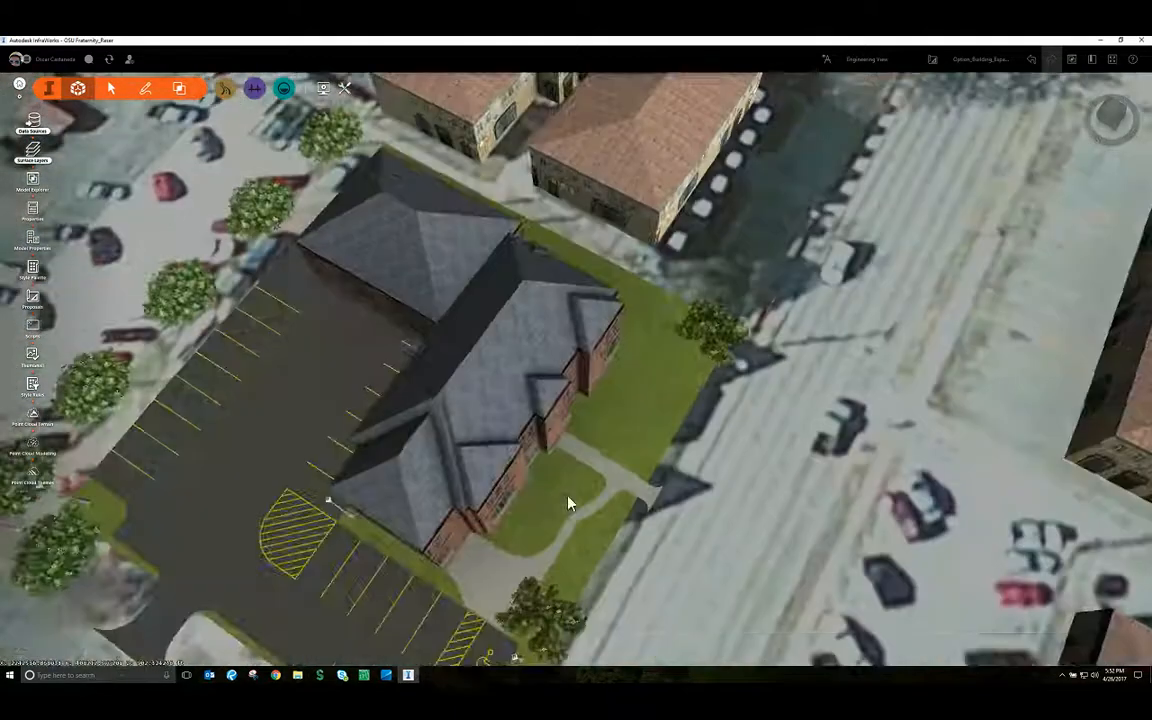
middle_drag(940, 230, 723, 373)
drag(723, 373, 676, 334)
middle_drag(735, 238, 428, 518)
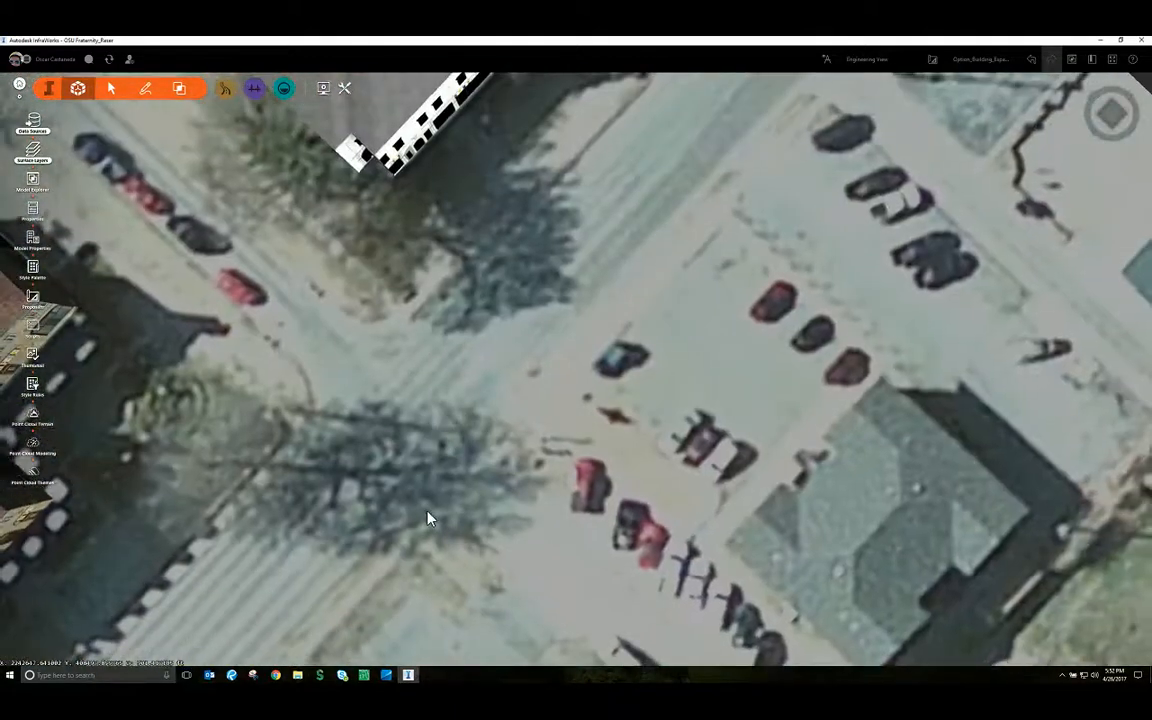
drag(428, 518, 509, 545)
middle_drag(636, 447, 648, 267)
scroll(648, 267, down, 1)
drag(562, 470, 602, 474)
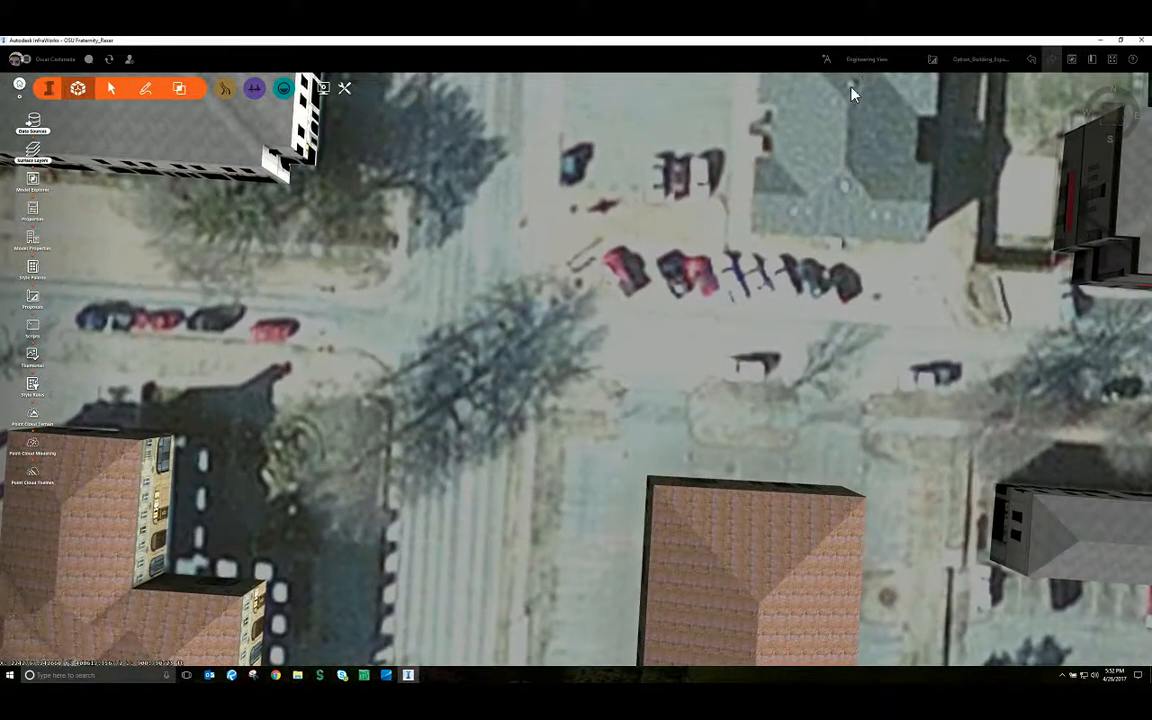
Step: Switch the model from Engineering View to Conceptual View and look over the street intersection beside the site
click(866, 60)
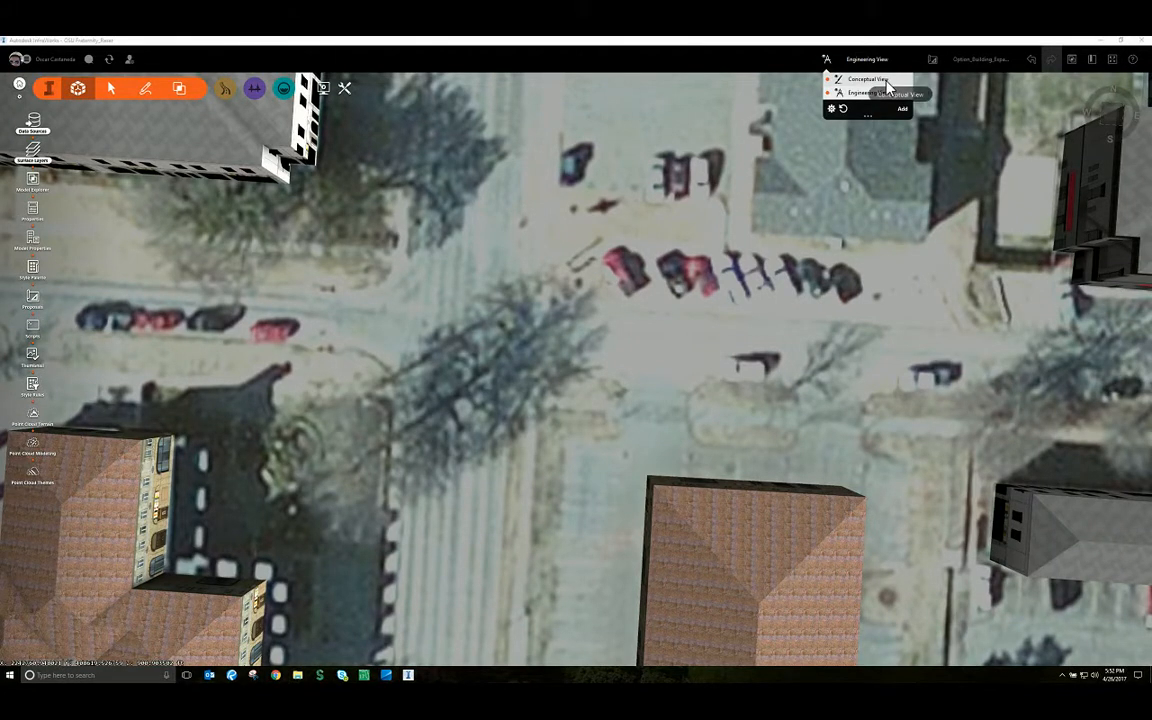
click(870, 80)
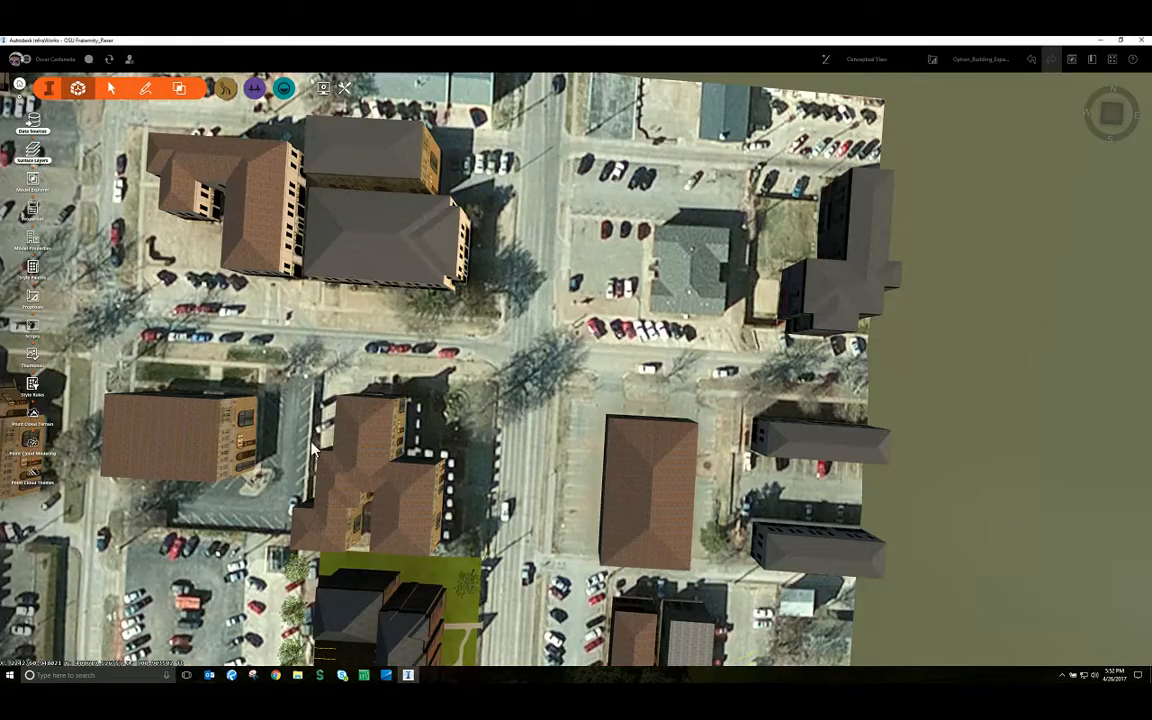
drag(550, 545, 483, 380)
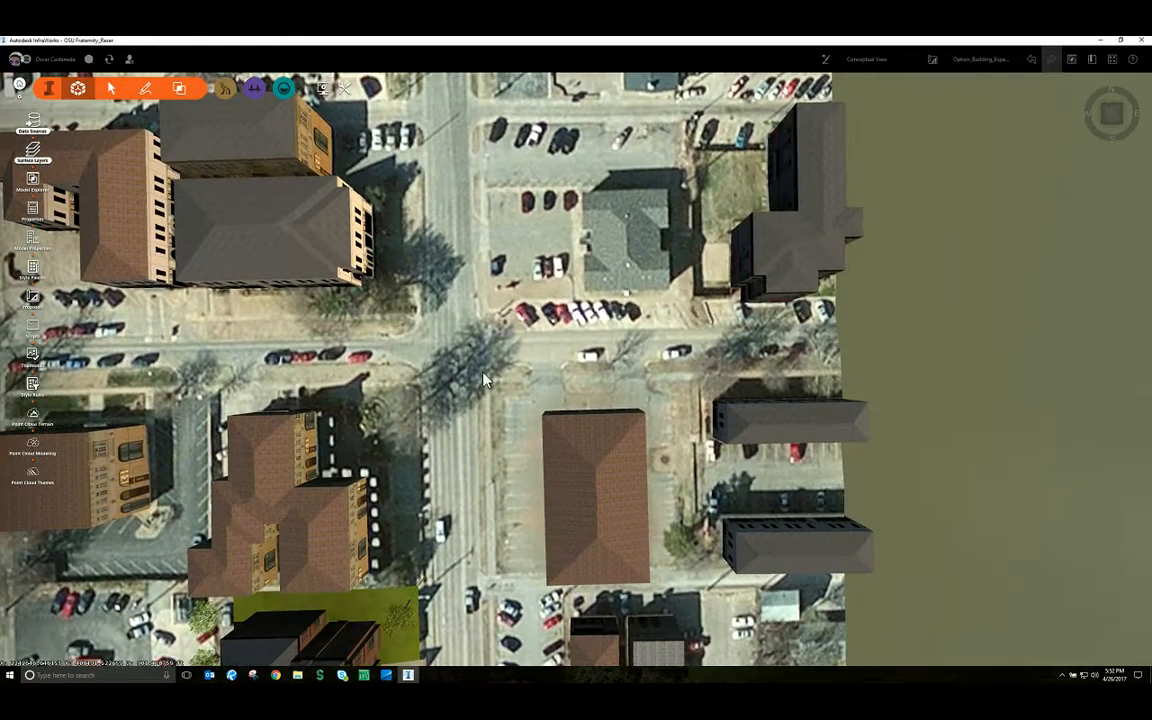
middle_drag(273, 346, 342, 298)
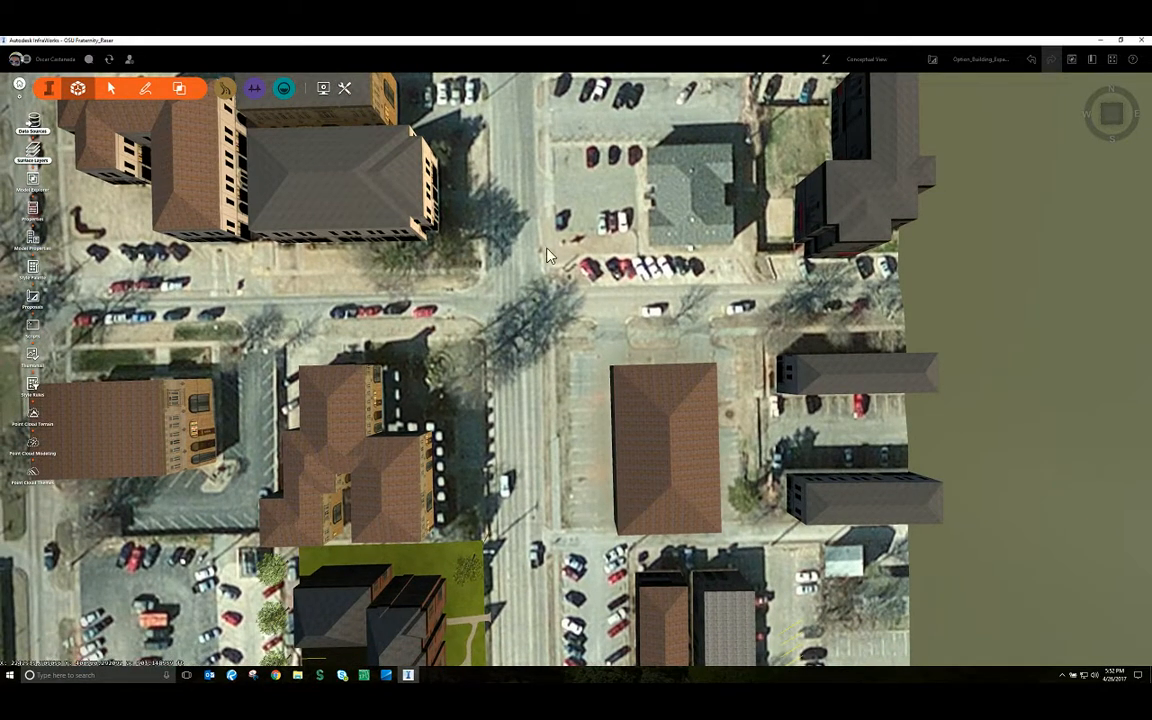
middle_drag(548, 256, 706, 227)
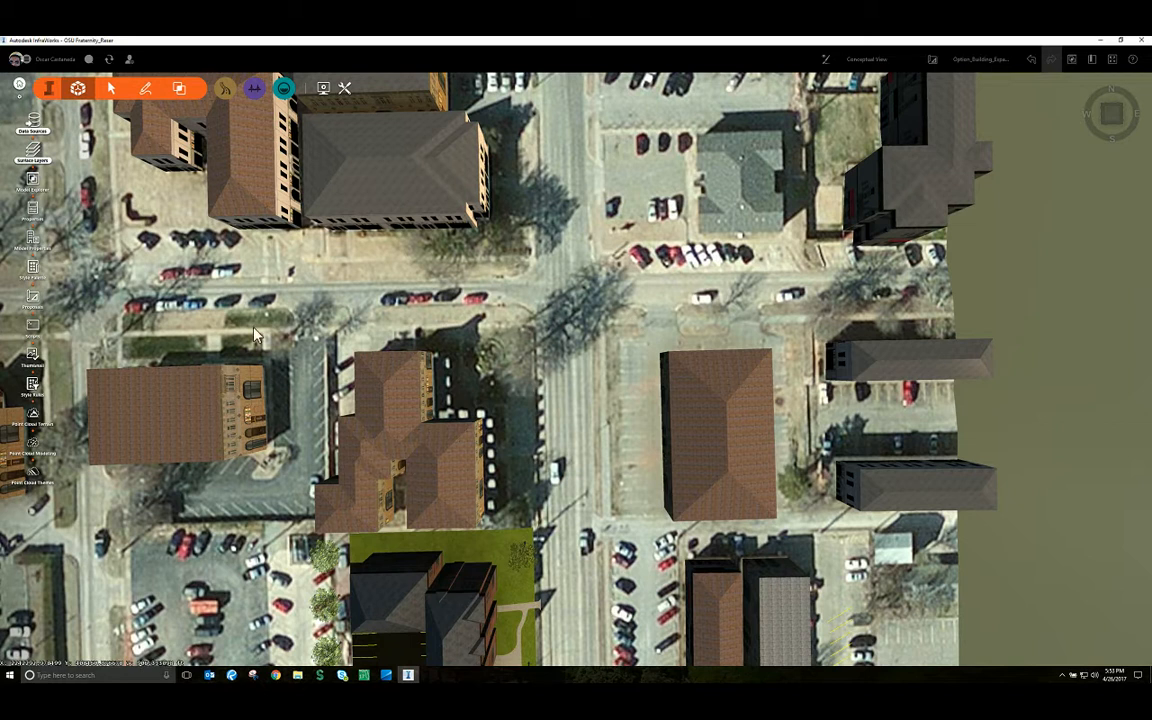
middle_drag(612, 303, 608, 328)
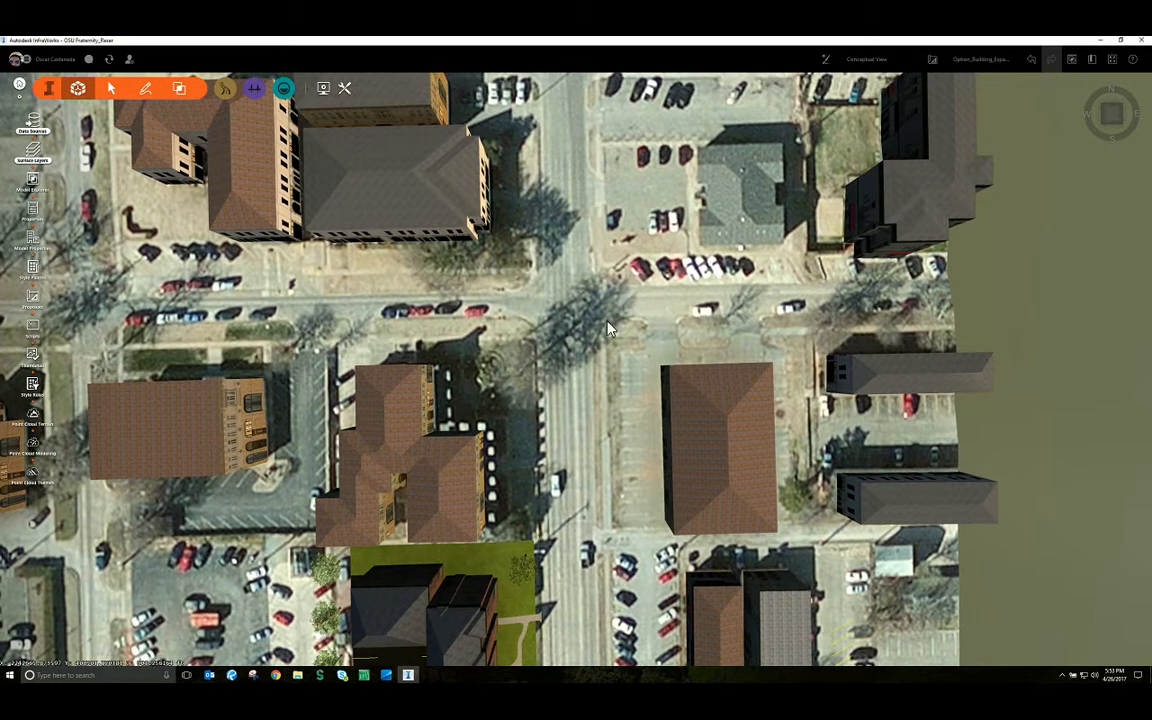
drag(540, 329, 538, 326)
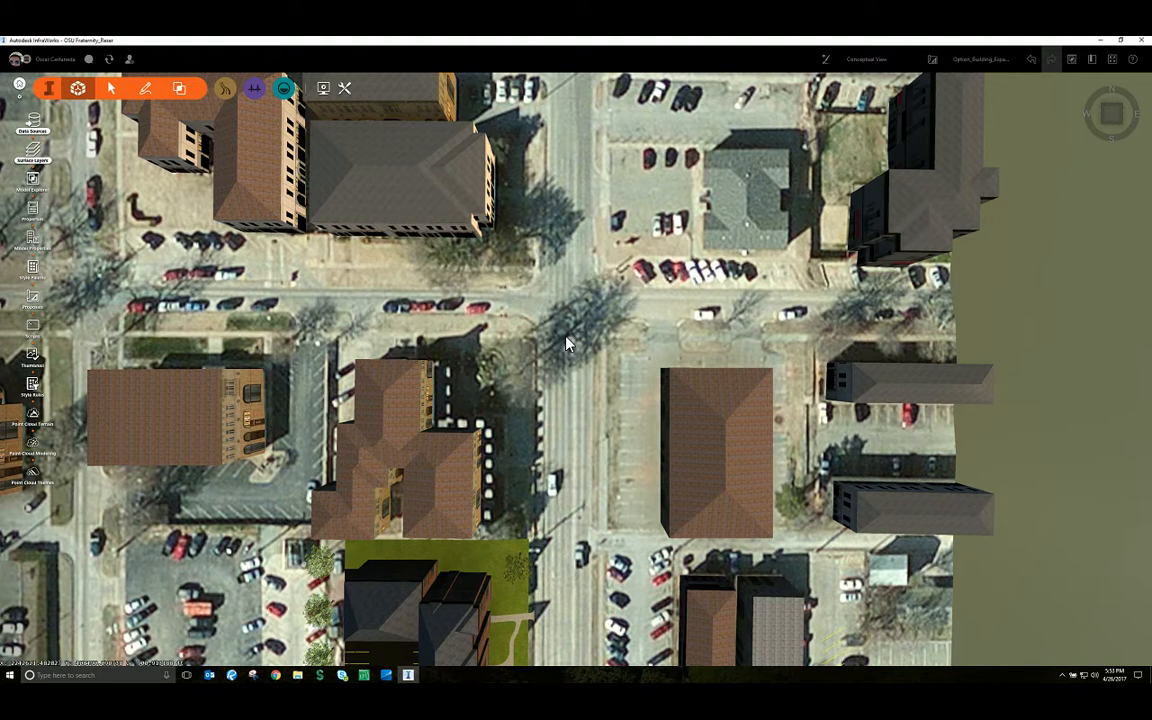
drag(566, 337, 466, 402)
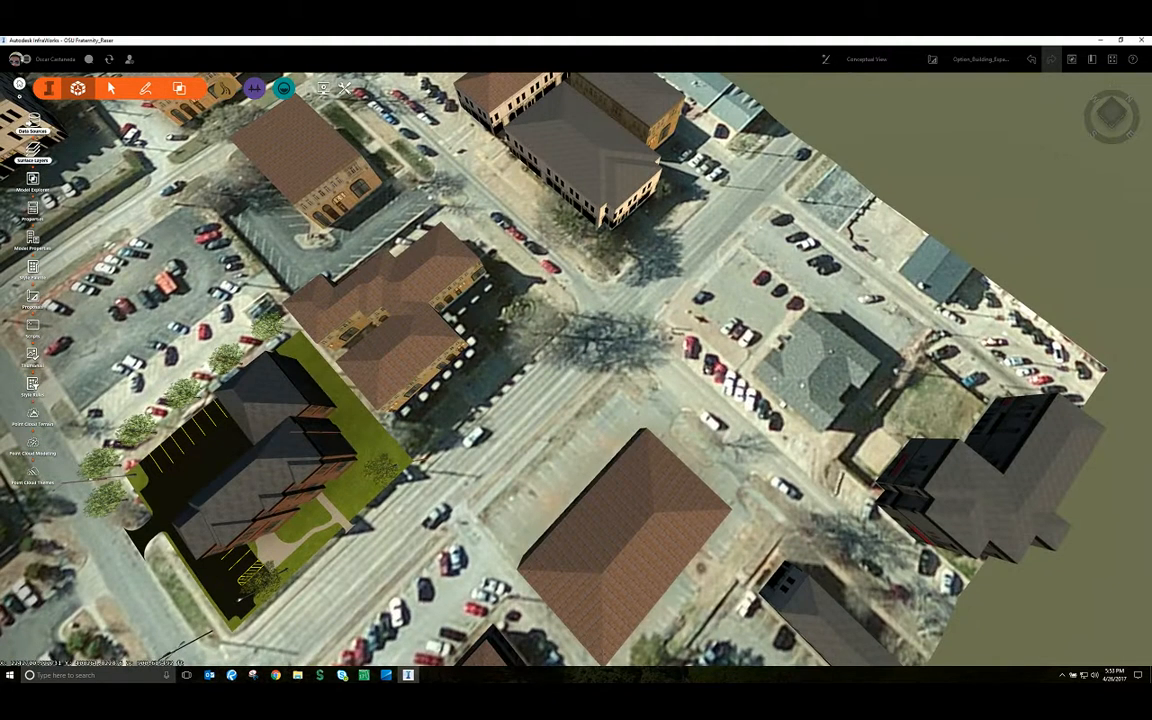
Step: Switch to Layout_07_April_2017.dwg in Civil 3D and examine the curb lines and yellow center marking at the intersection
mouse_move(364, 675)
click(385, 645)
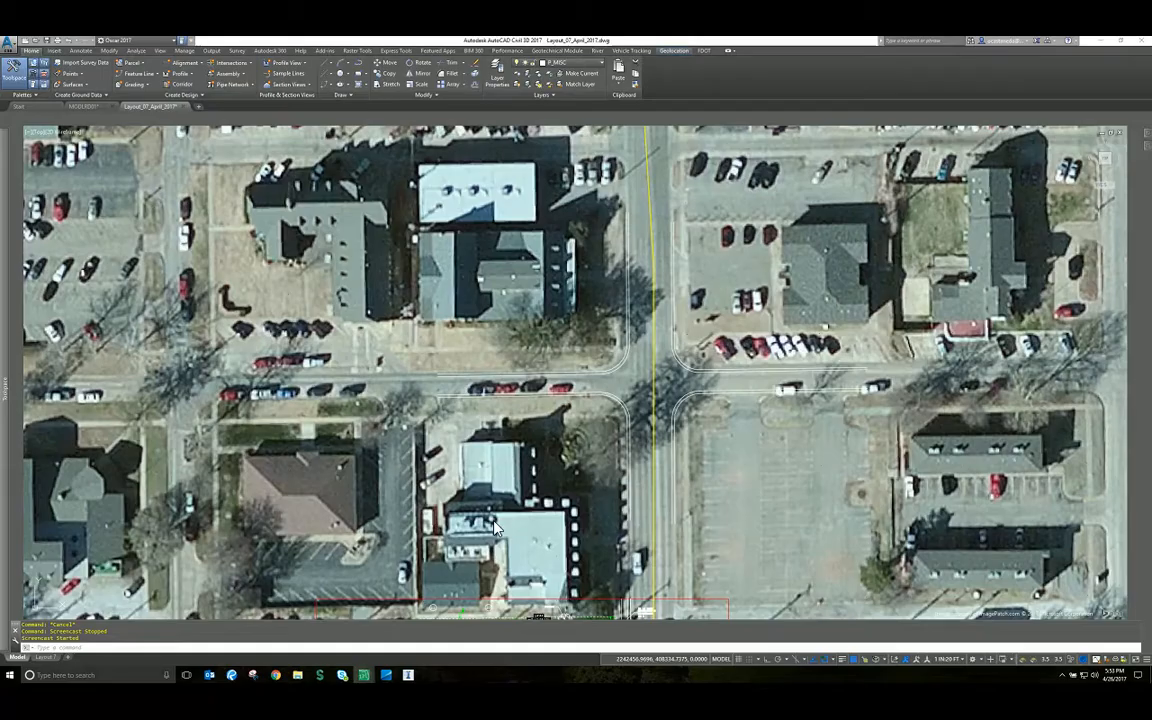
right_click(673, 274)
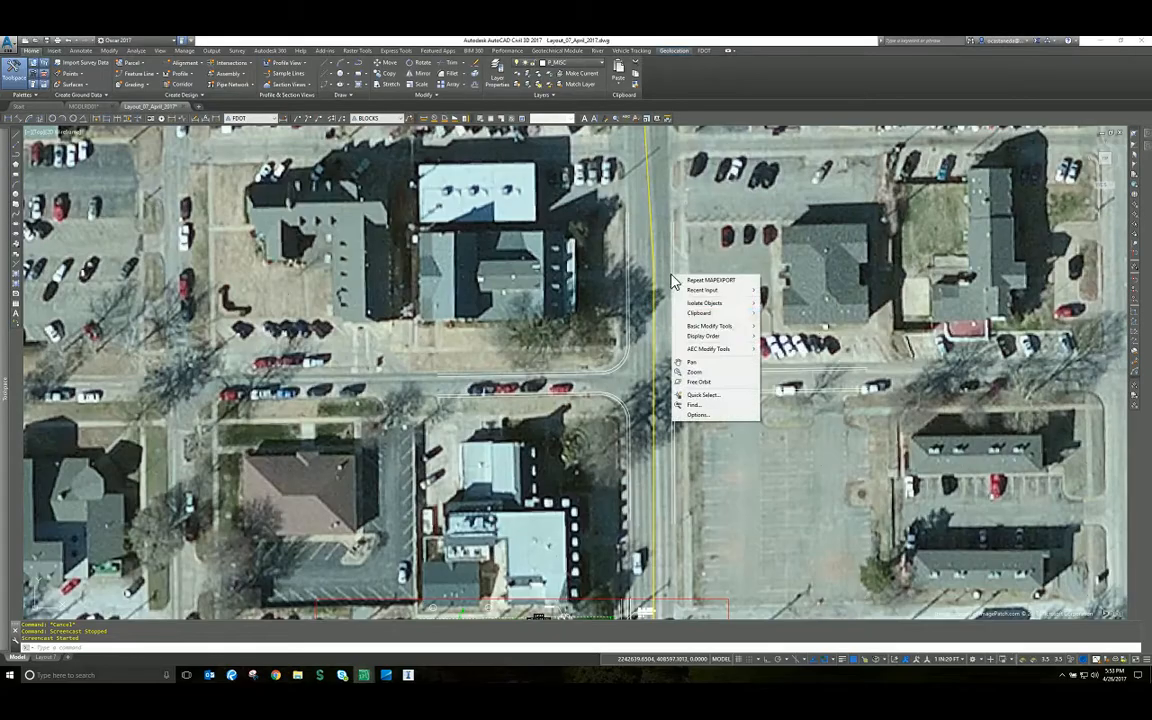
click(560, 306)
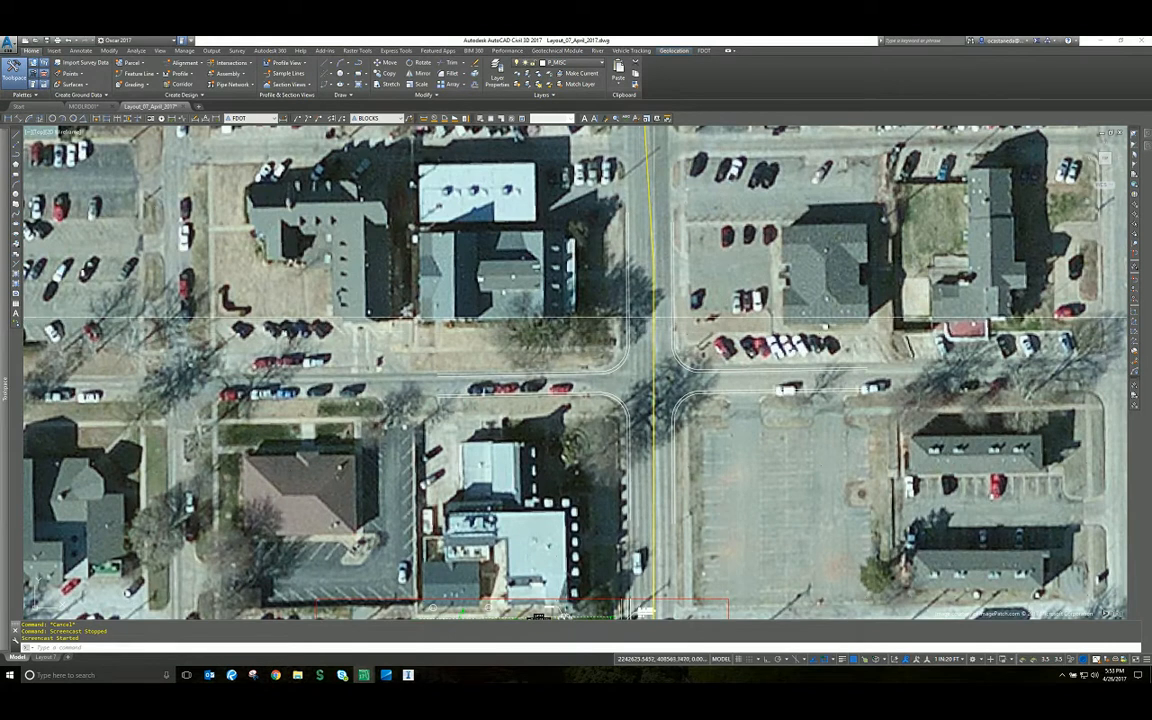
scroll(652, 305, up, 4)
middle_drag(683, 375, 542, 323)
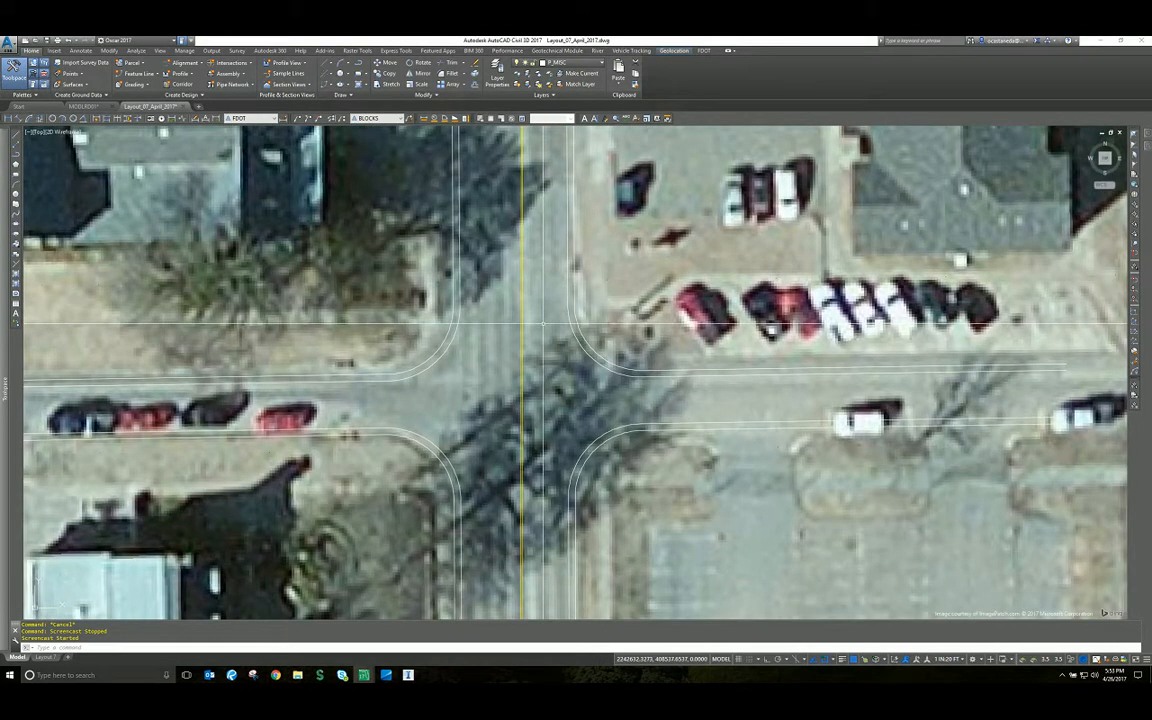
scroll(543, 323, down, 3)
scroll(598, 349, up, 2)
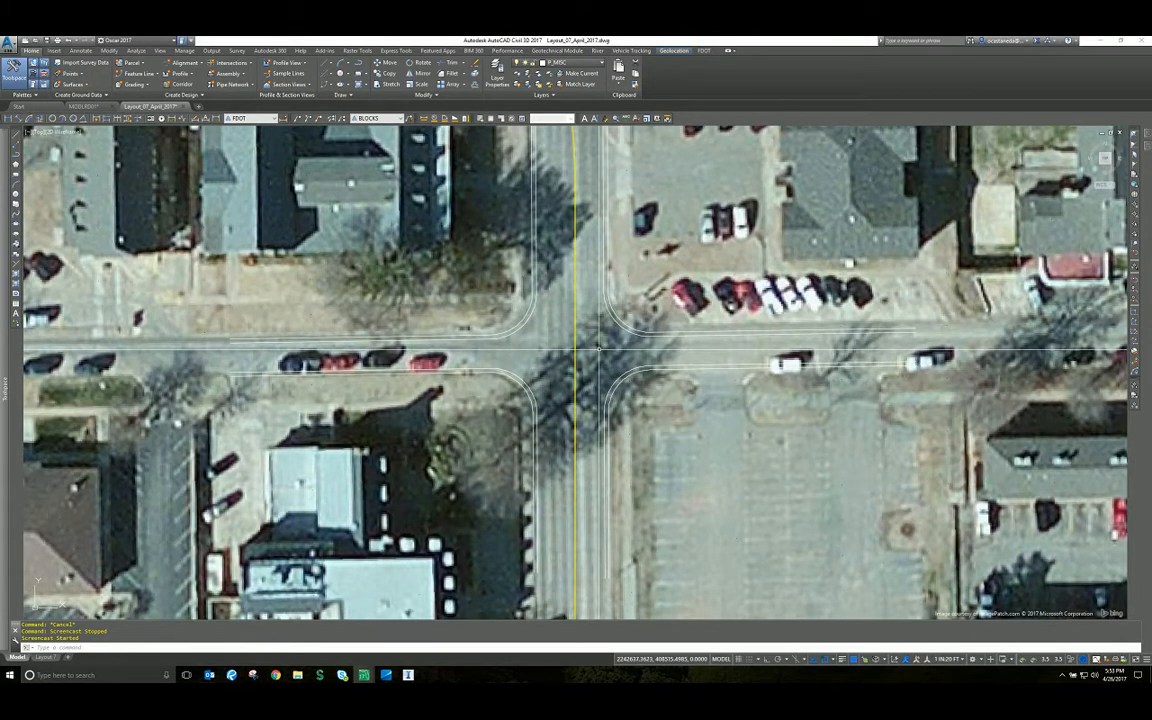
scroll(598, 360, up, 1)
scroll(598, 400, down, 1)
middle_drag(567, 525, 612, 293)
scroll(612, 420, up, 2)
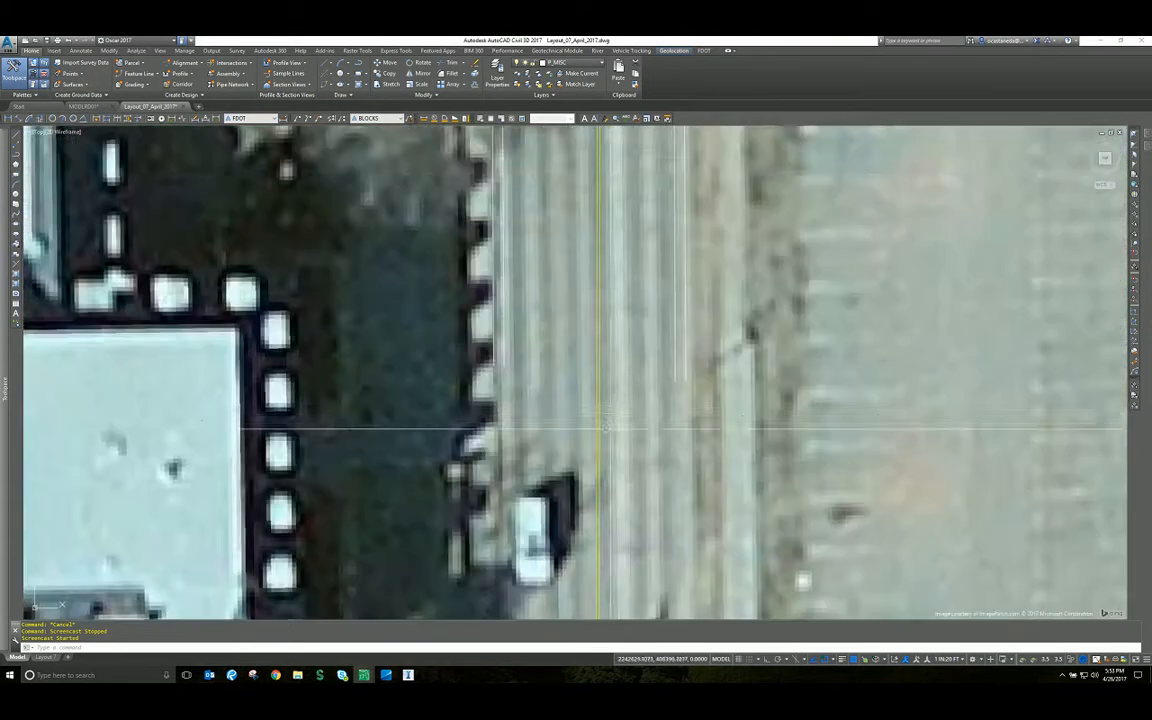
Step: Select the yellow center marking on Monroe St., follow it to its southern end and inspect the closed polyline's properties
middle_drag(600, 600, 645, 387)
scroll(645, 395, up, 4)
click(679, 397)
click(652, 427)
scroll(655, 412, down, 4)
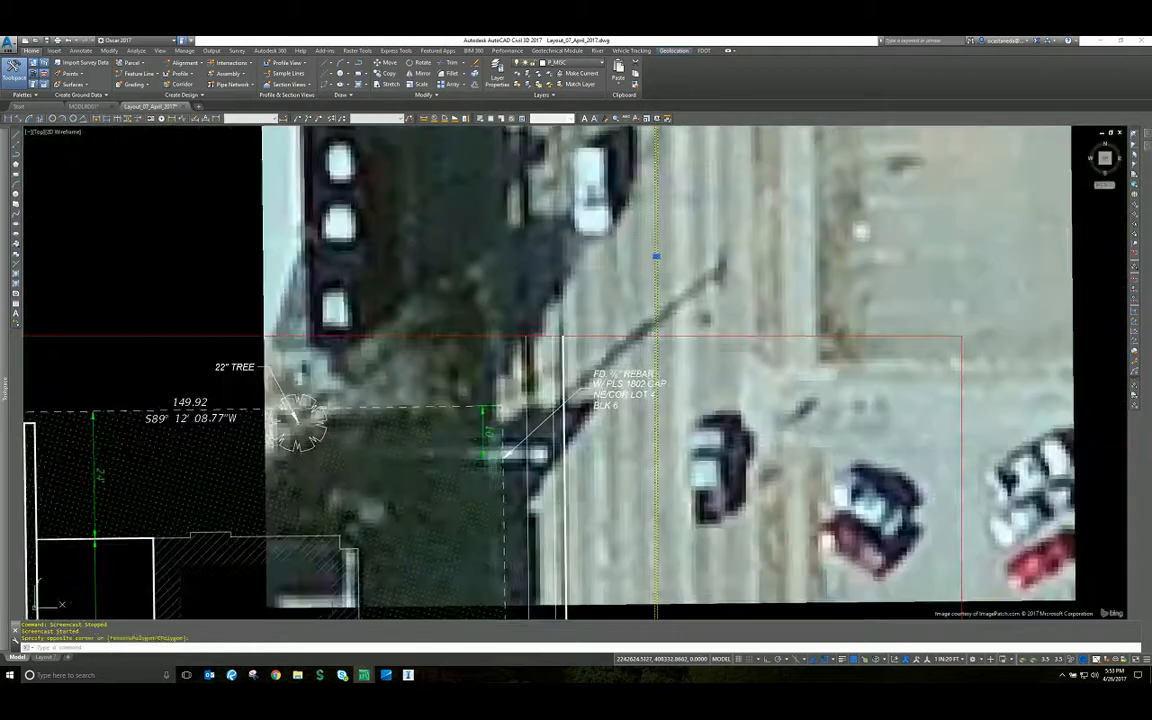
middle_drag(666, 472, 640, 164)
middle_drag(641, 572, 628, 150)
scroll(608, 420, up, 5)
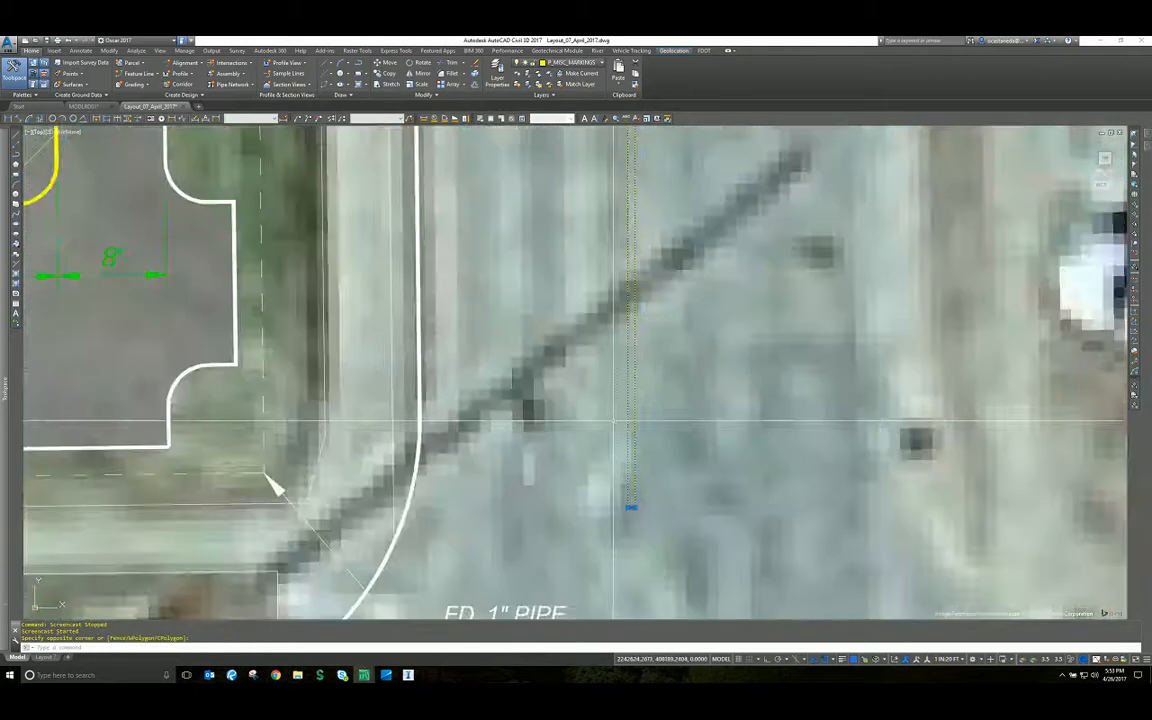
middle_drag(665, 557, 652, 371)
key(ctrl+1)
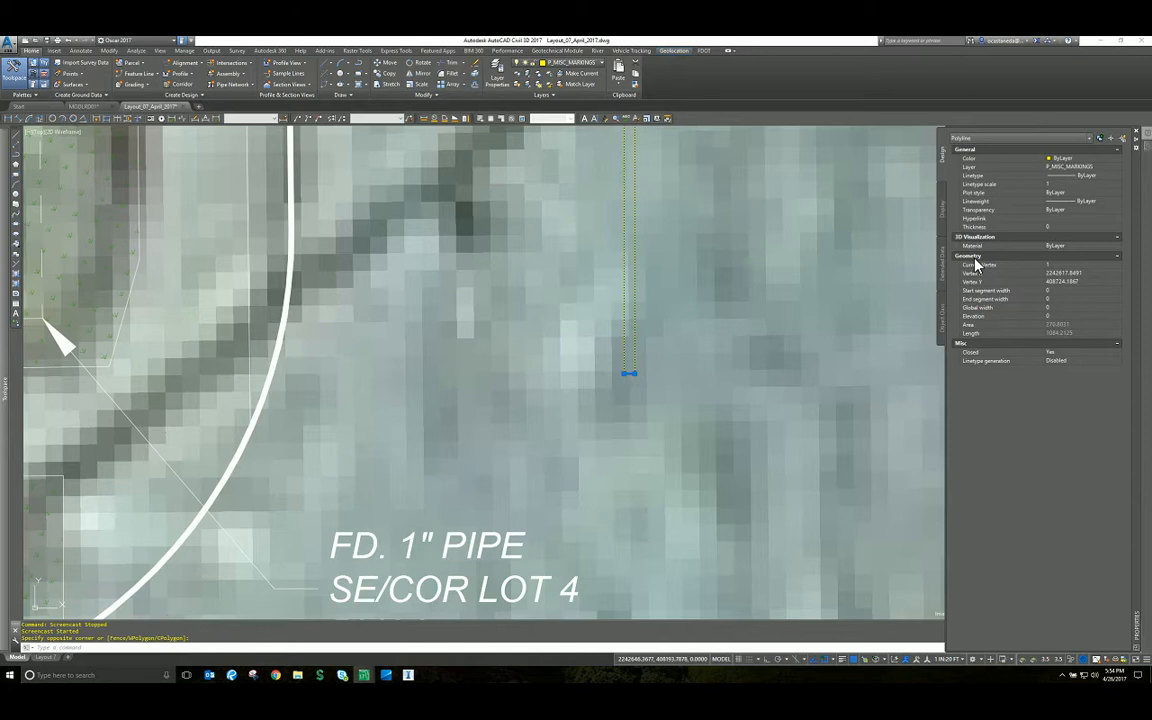
scroll(607, 378, down, 6)
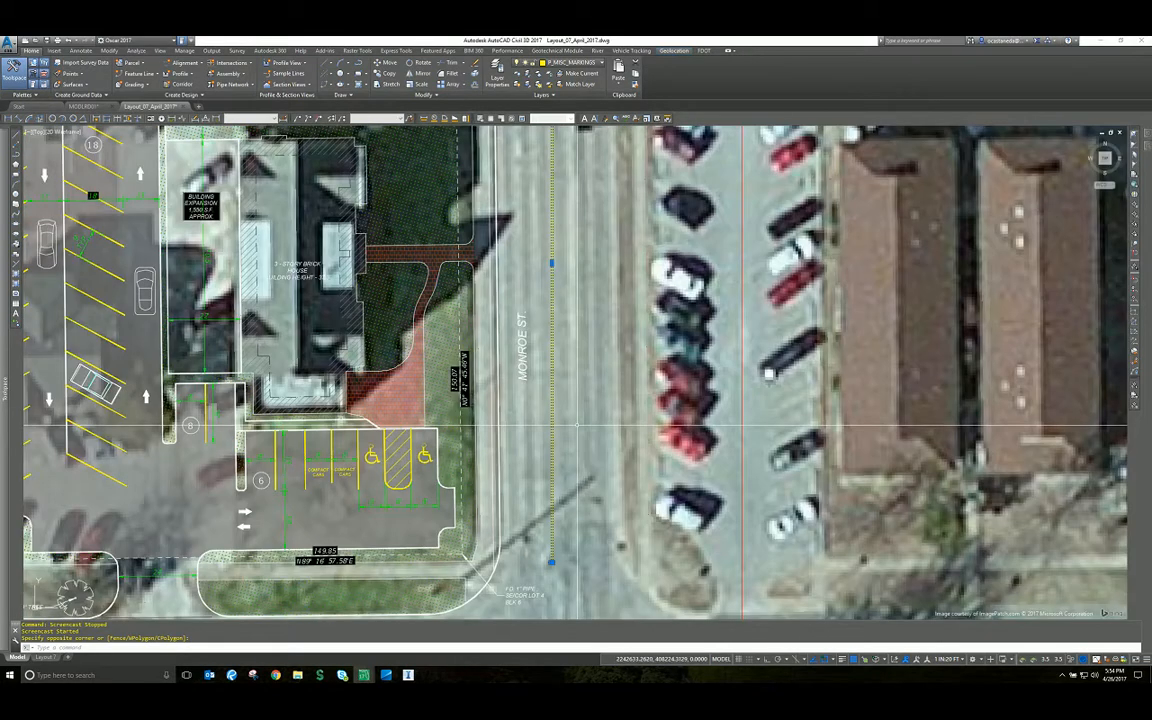
key(Escape)
Step: Start MAPEXPORT and set the output to an ESRI Shapefile named Center Marking in the Desktop's Test folder
middle_drag(610, 428, 664, 403)
middle_drag(668, 327, 672, 590)
middle_drag(684, 132, 668, 421)
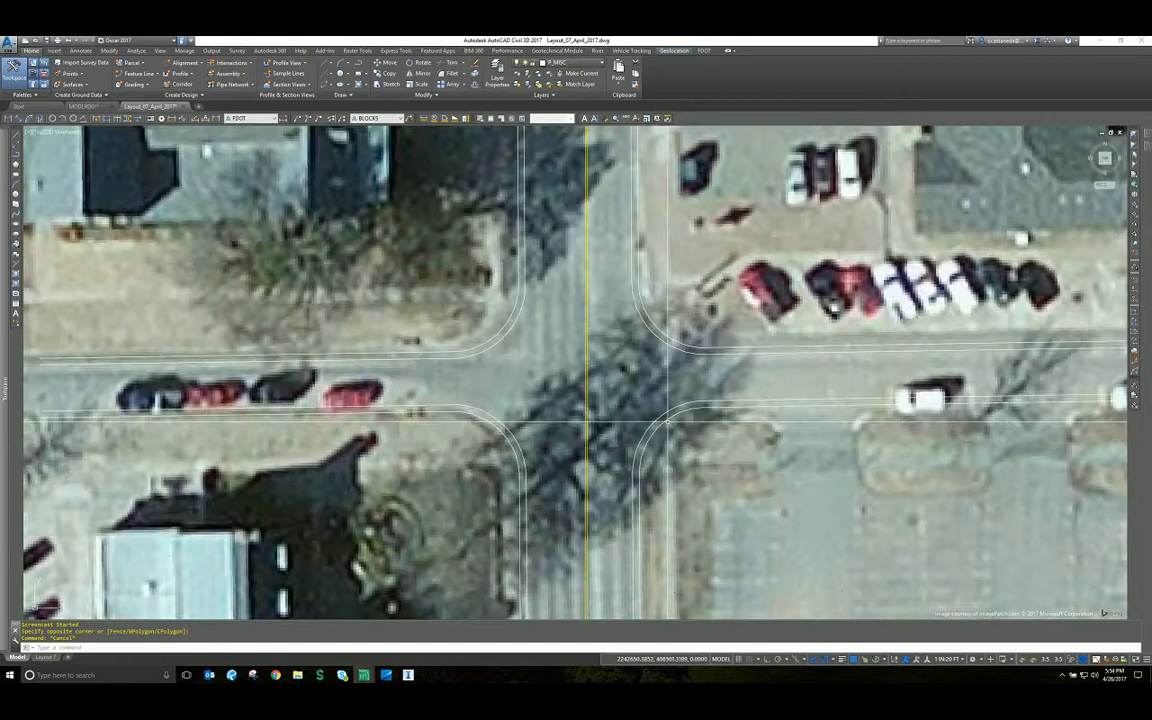
text(ex)
text(pexport)
key(Return)
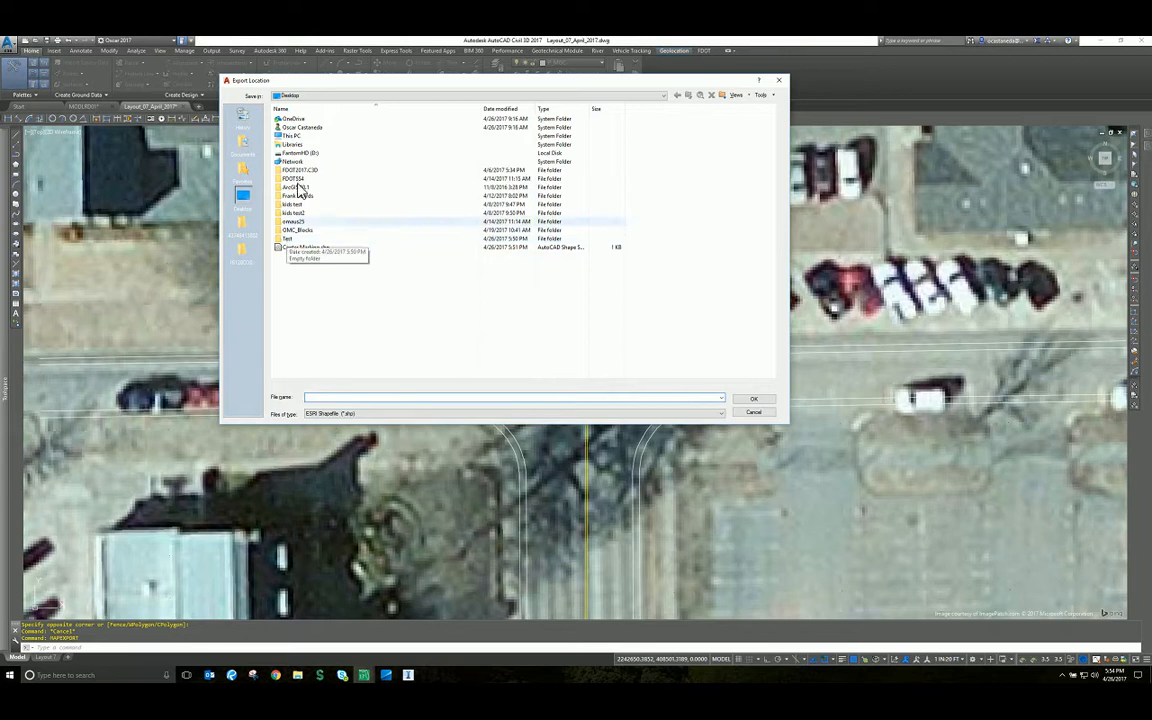
double_click(290, 240)
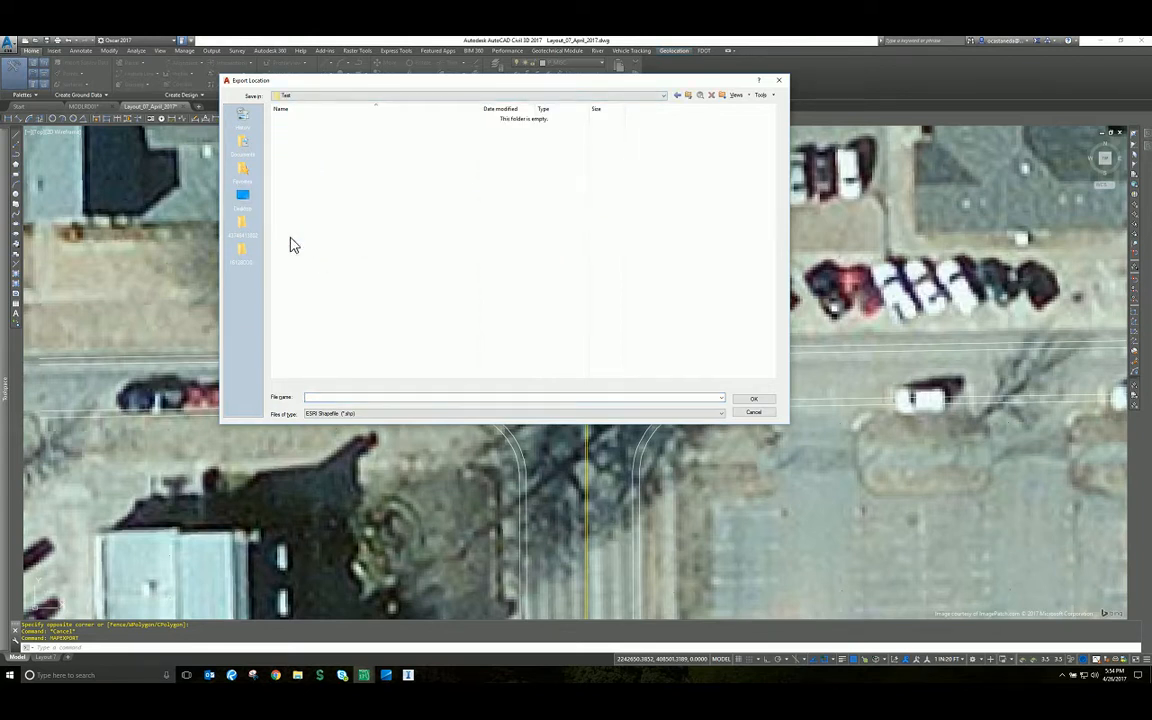
click(318, 399)
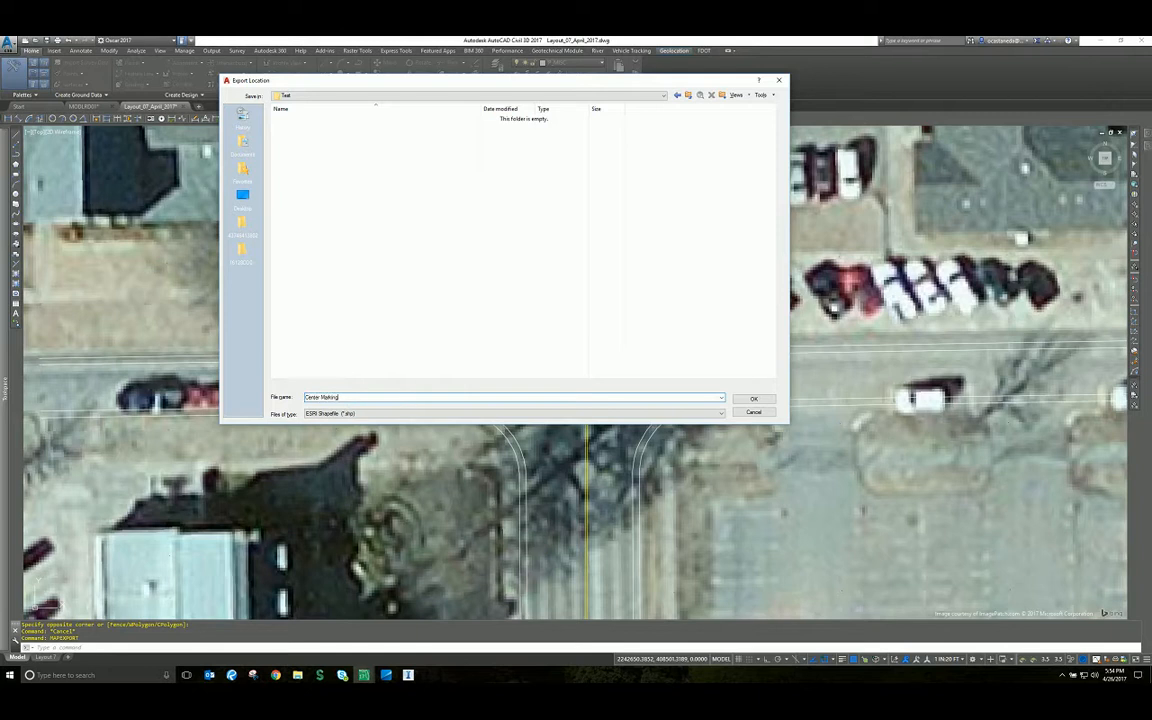
click(752, 399)
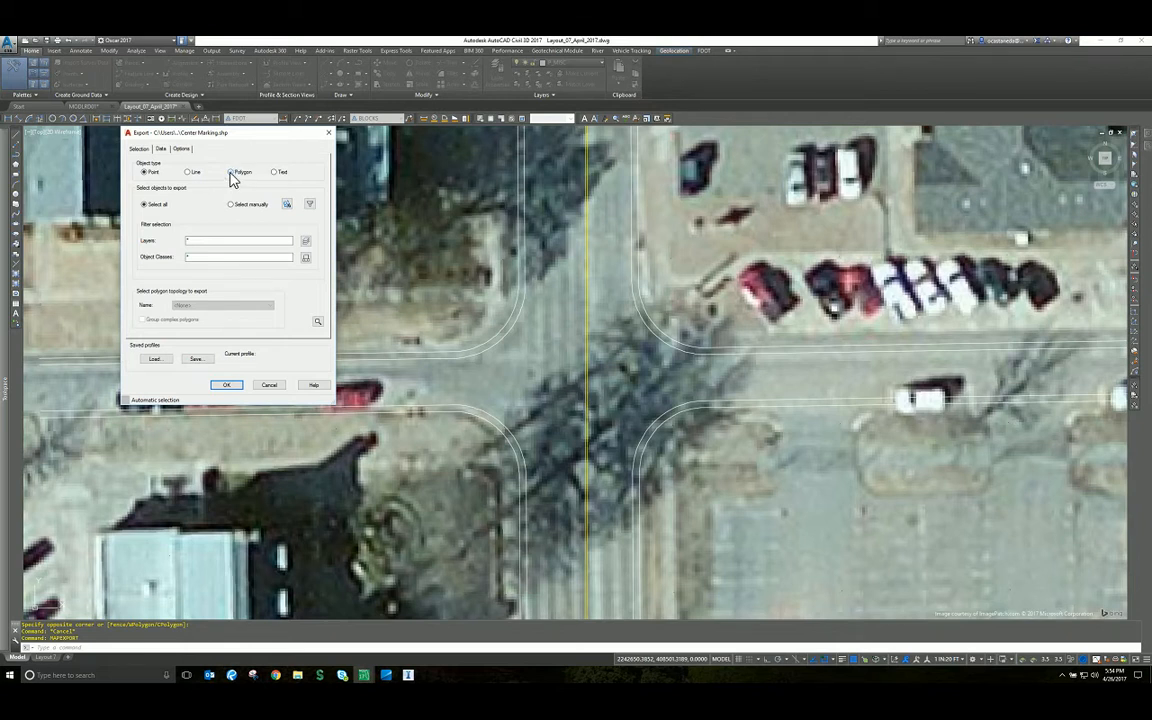
Step: Set the export object type to Polygon and manually select the yellow road center marking as the object to export
click(287, 204)
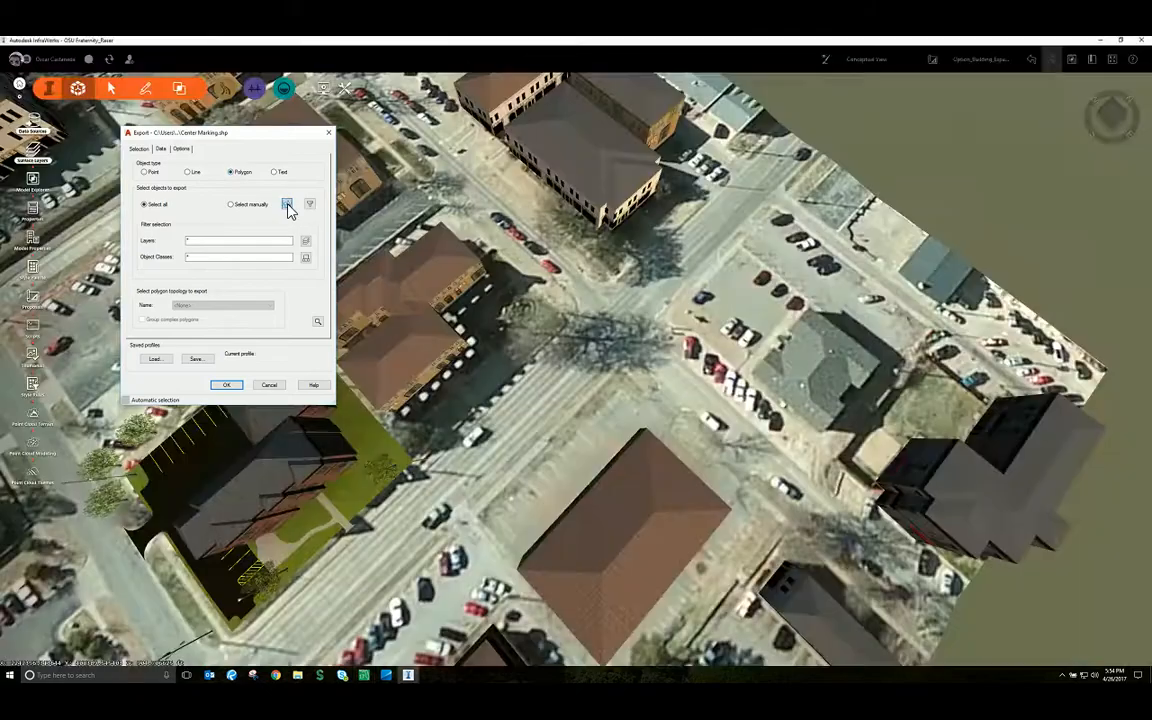
click(587, 593)
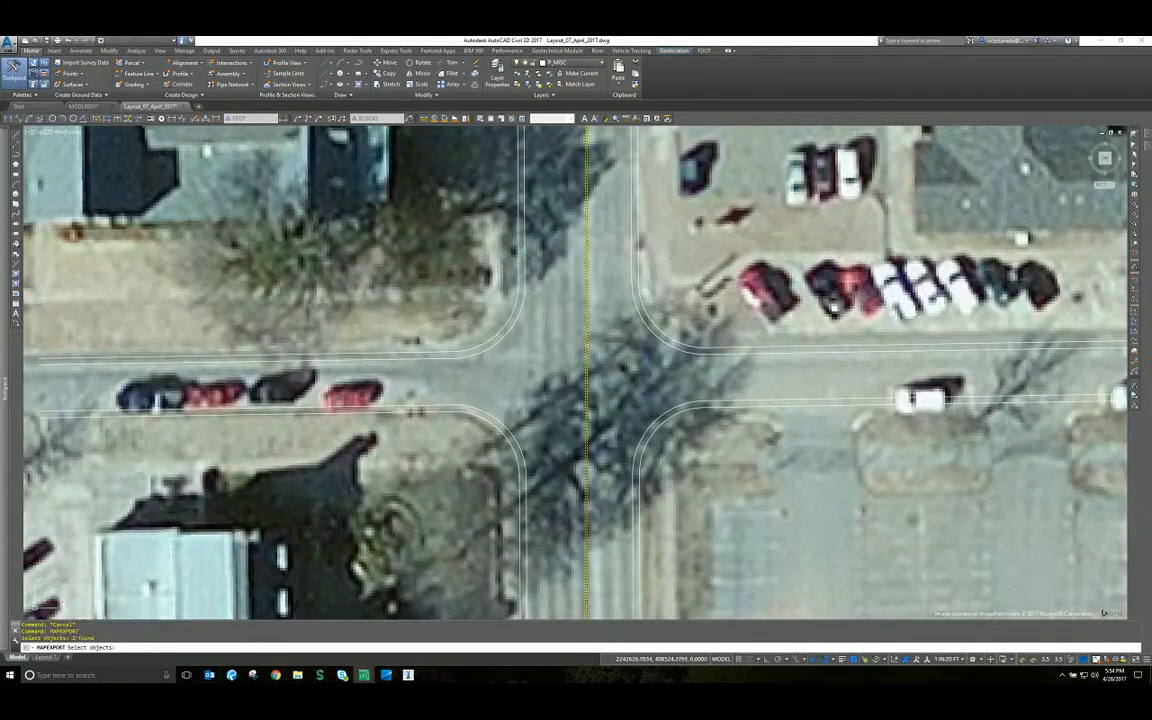
key(Return)
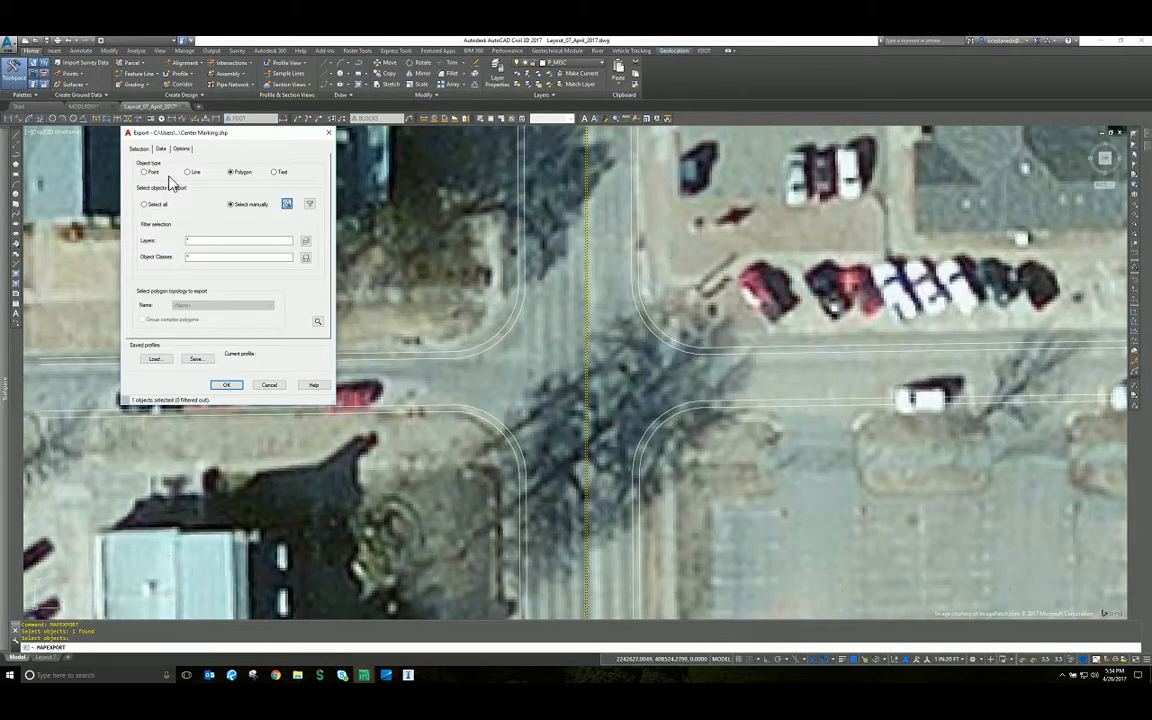
Step: Set the export to treat closed polylines as polygons and run the shapefile export
click(182, 149)
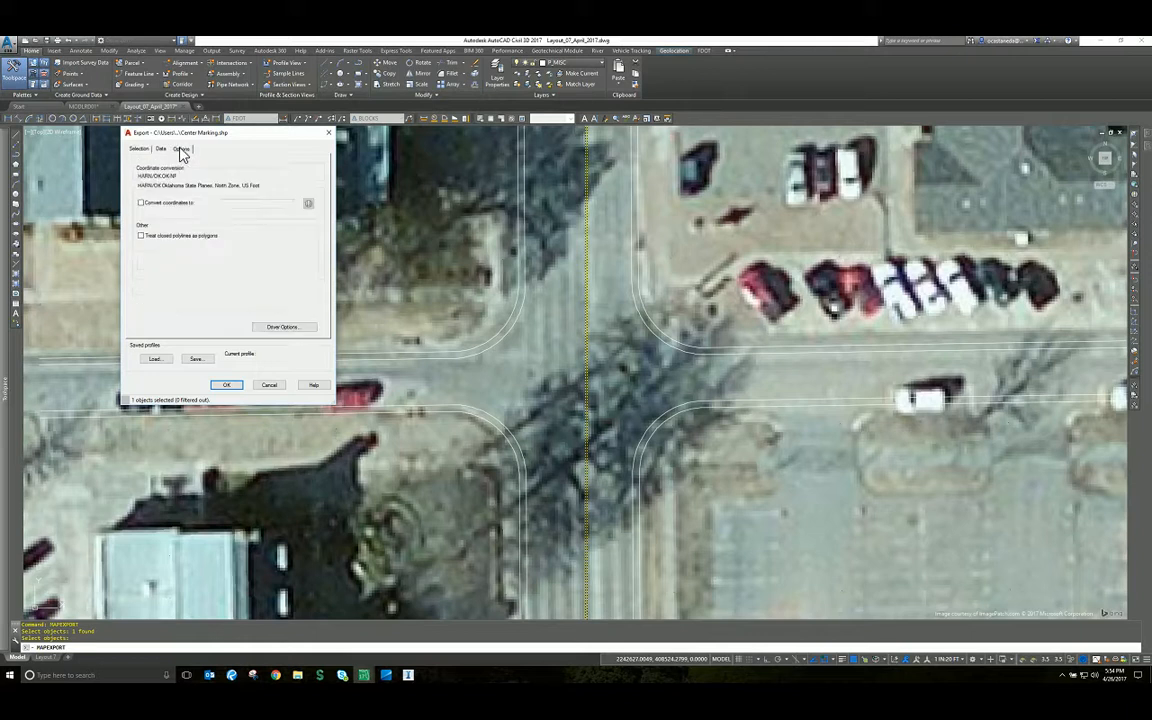
click(141, 238)
click(226, 385)
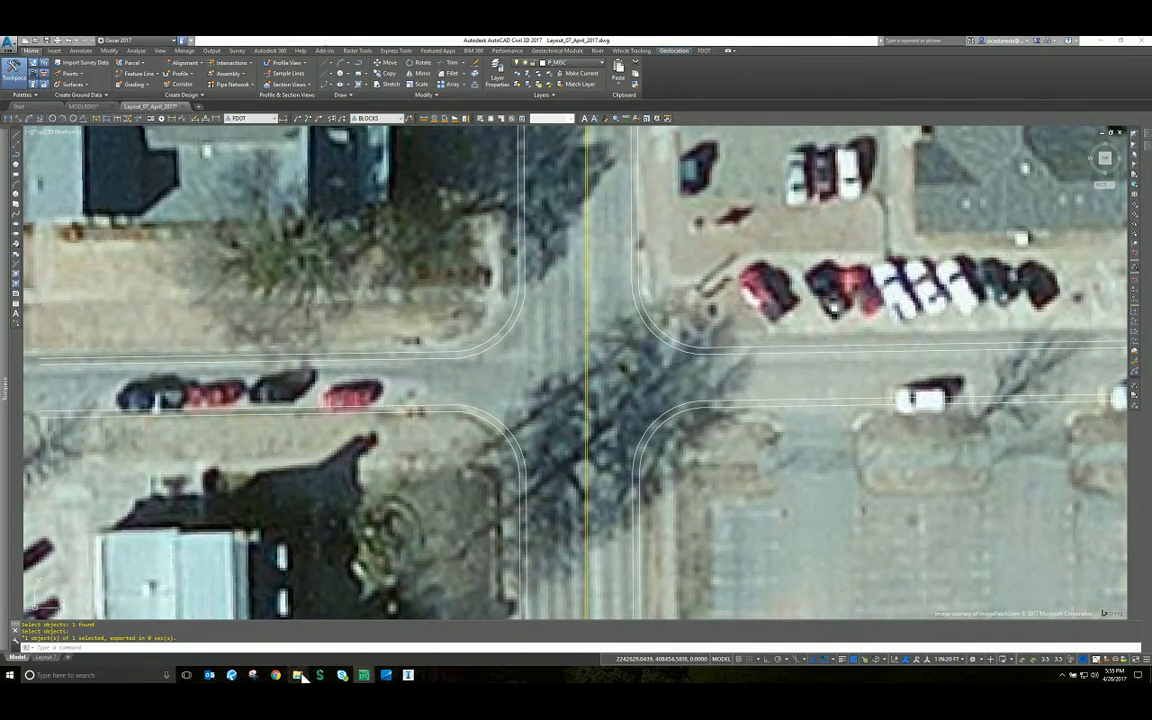
Step: Open the Test folder on the Desktop in File Explorer and check the exported Center Marking shapefile
click(298, 676)
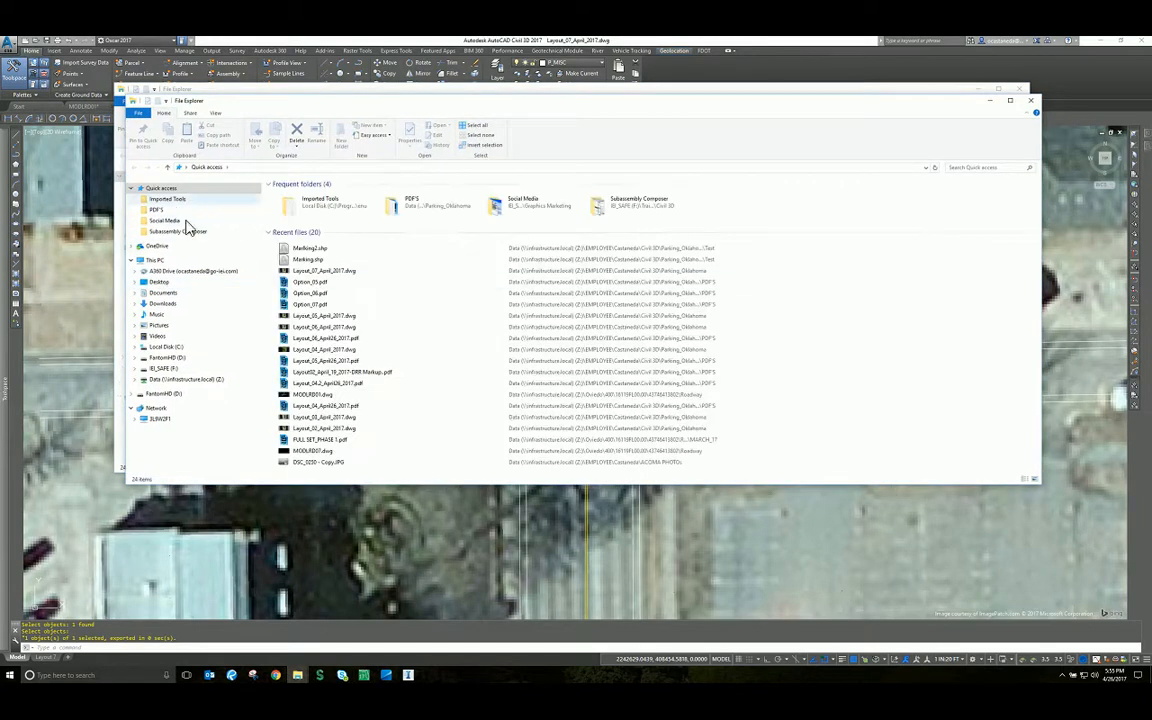
click(159, 282)
click(289, 253)
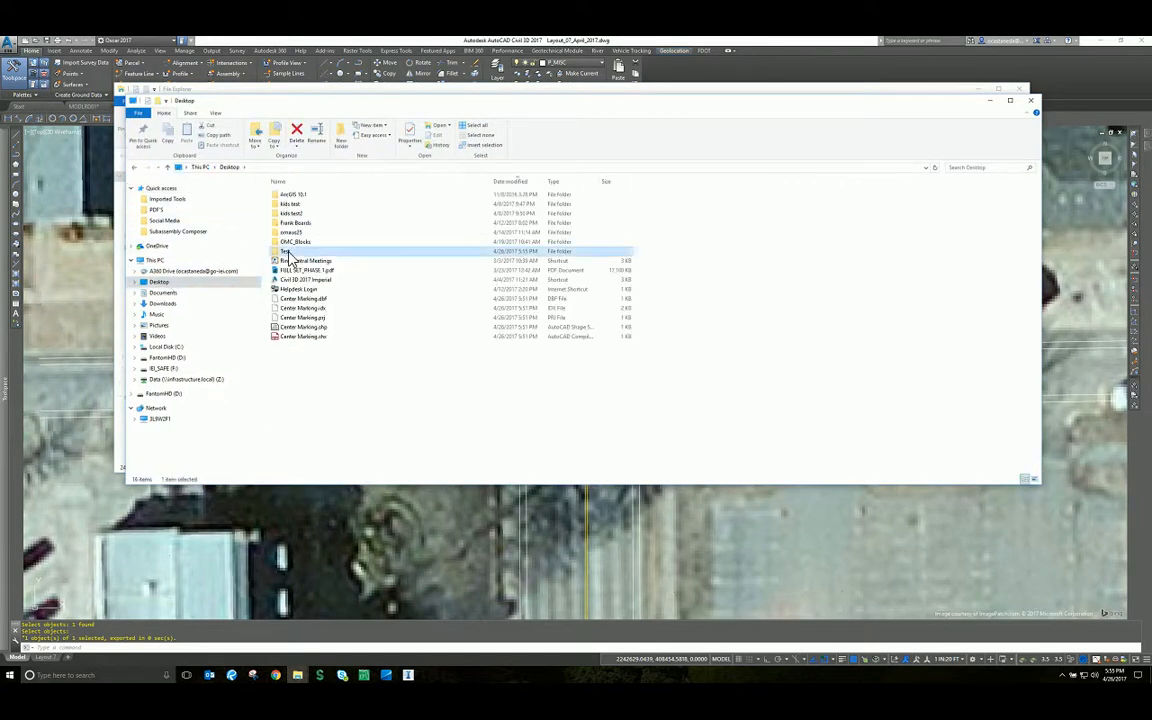
double_click(289, 256)
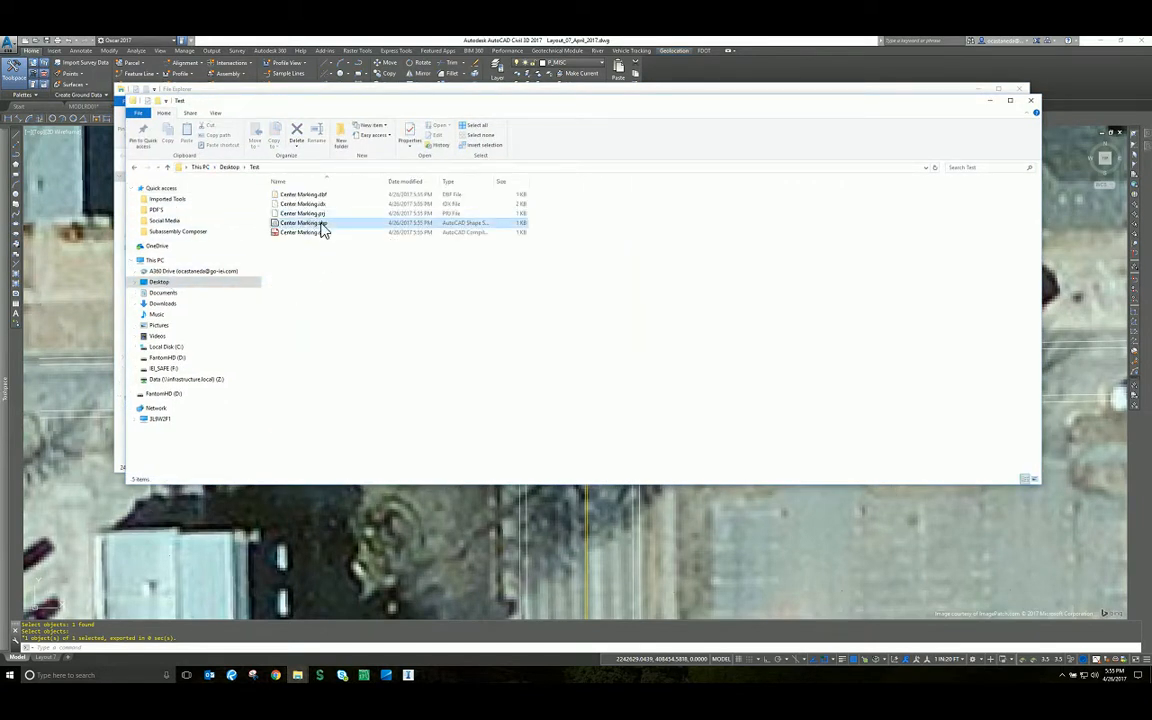
click(318, 224)
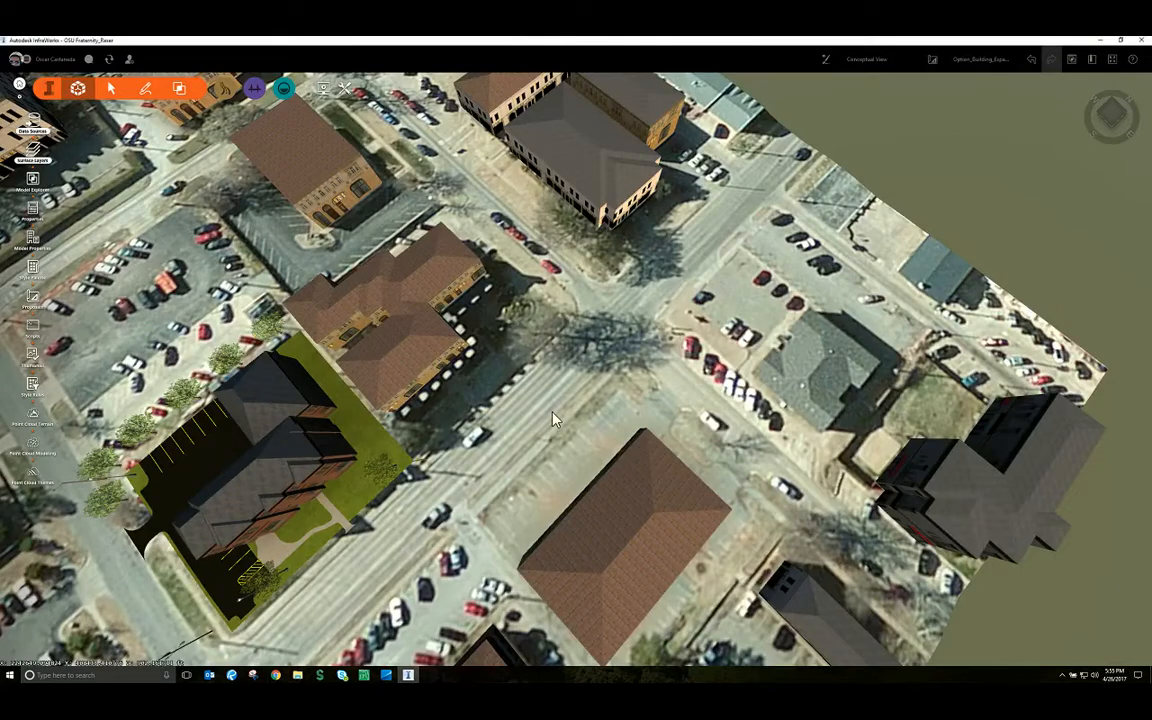
Step: Switch to InfraWorks and add Center Marking.shp from the Desktop's Test folder as an SHP data source
scroll(630, 372, up, 3)
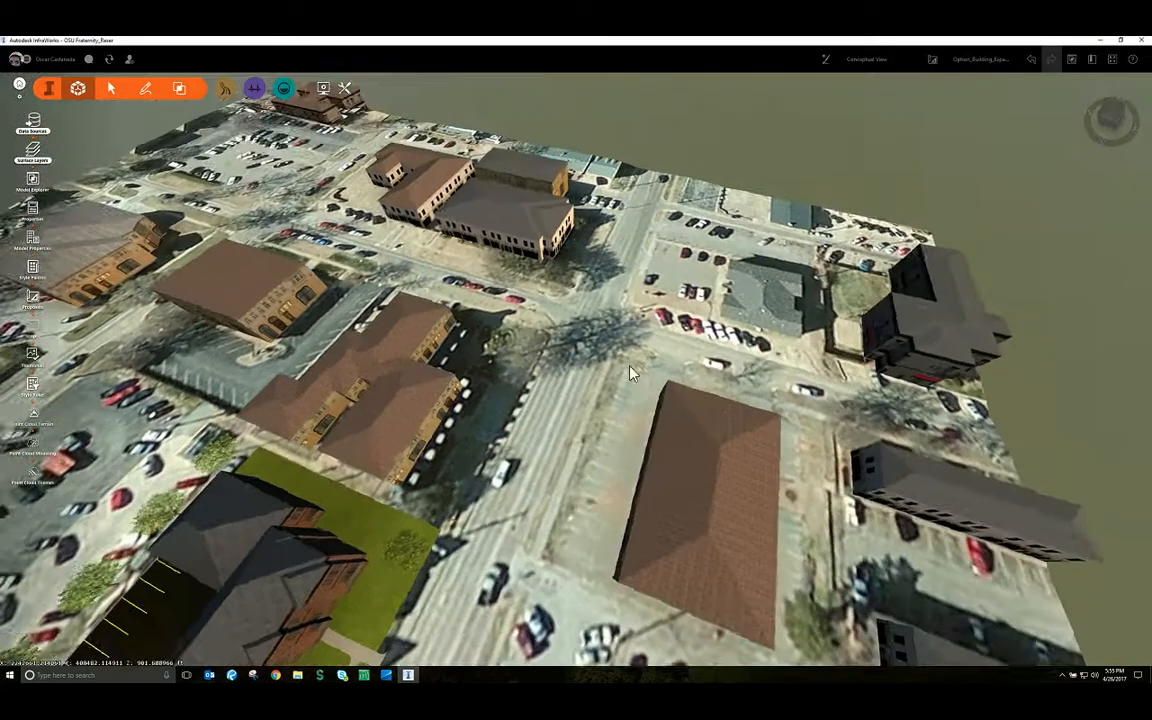
drag(630, 367, 586, 489)
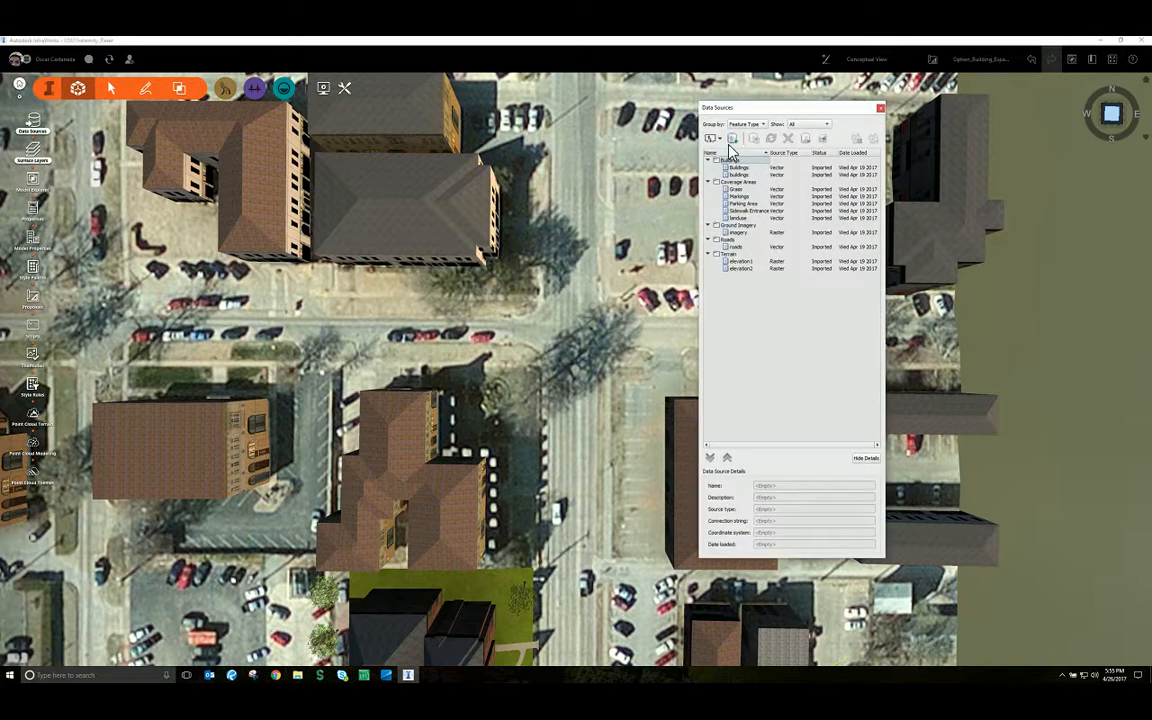
click(720, 139)
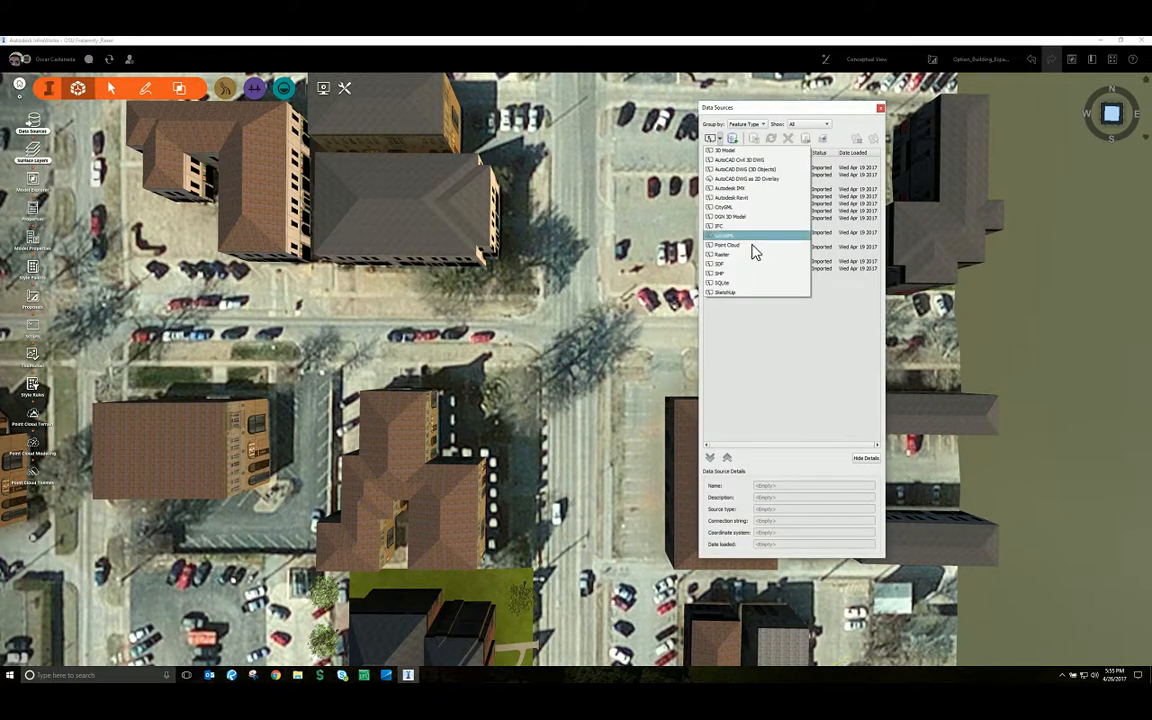
click(727, 280)
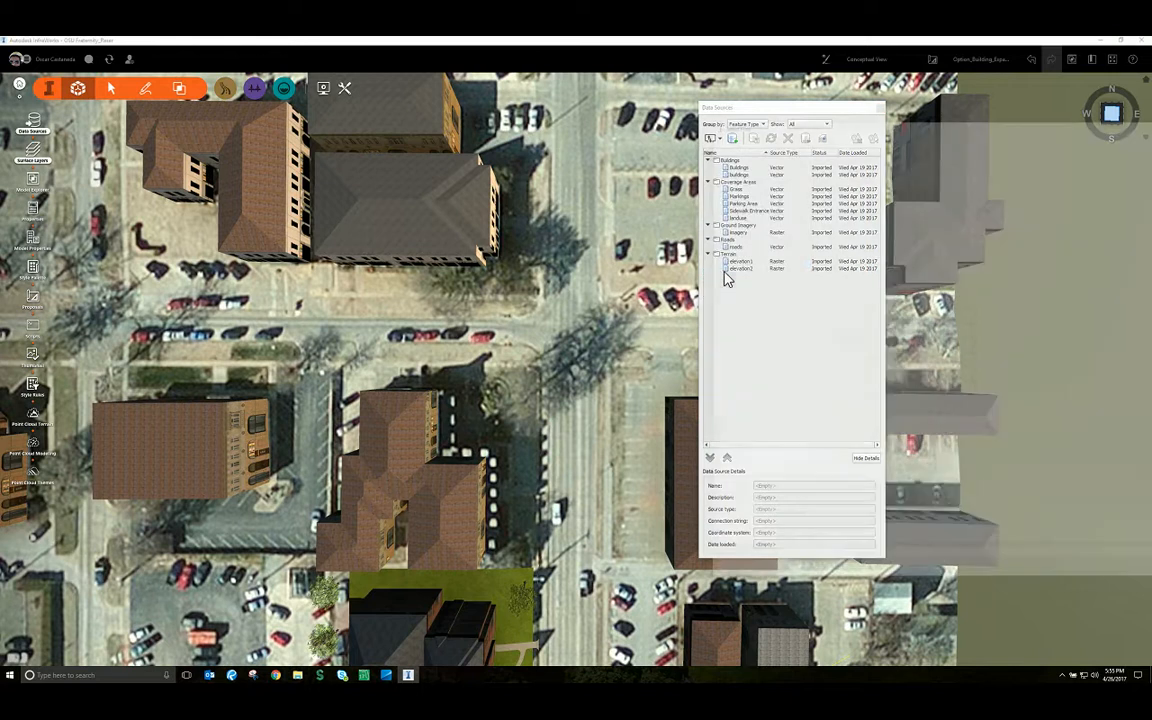
drag(1045, 121, 651, 131)
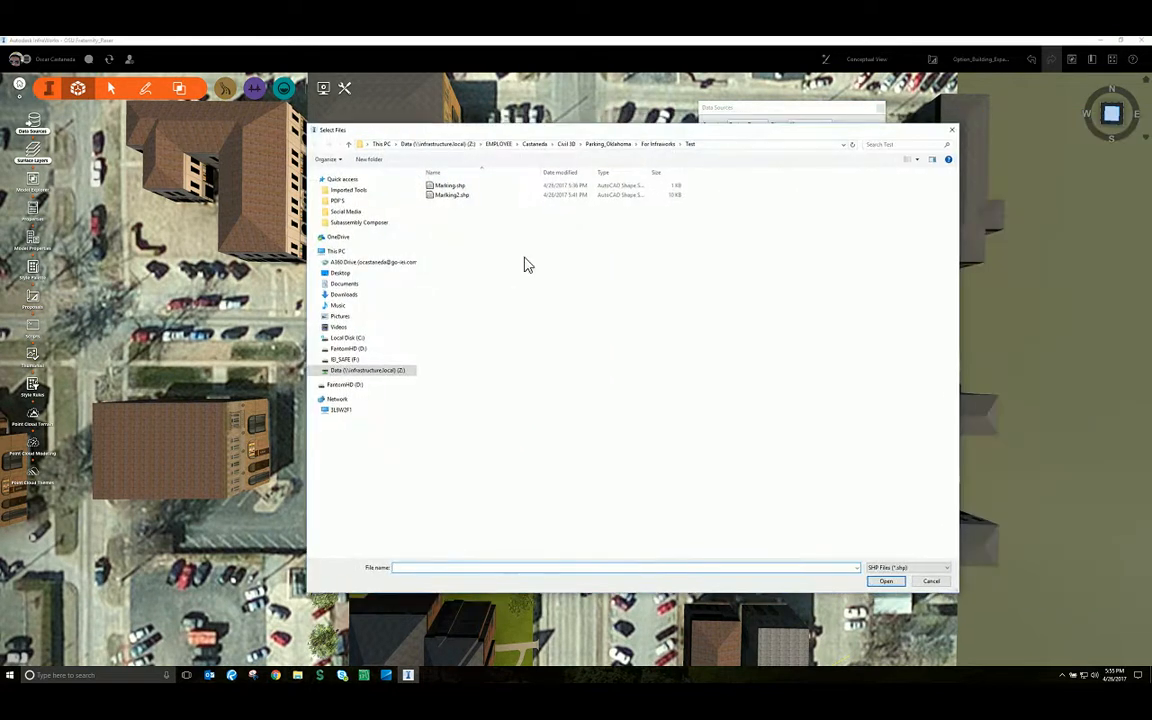
click(345, 273)
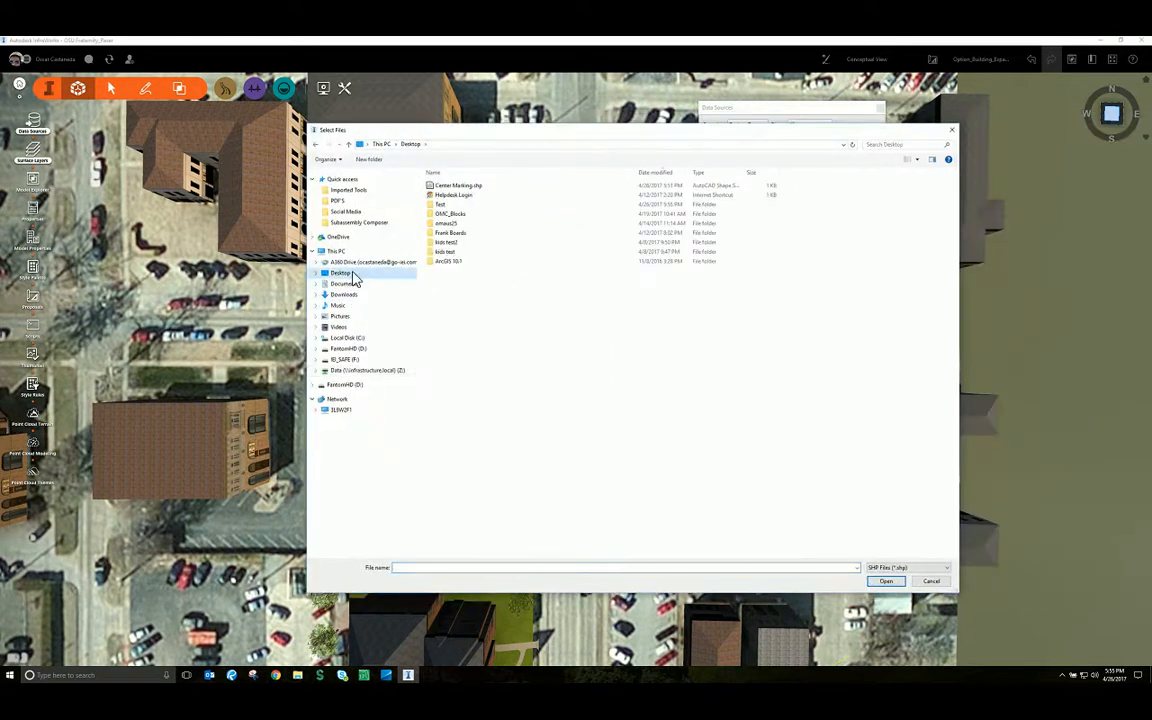
double_click(450, 204)
click(455, 186)
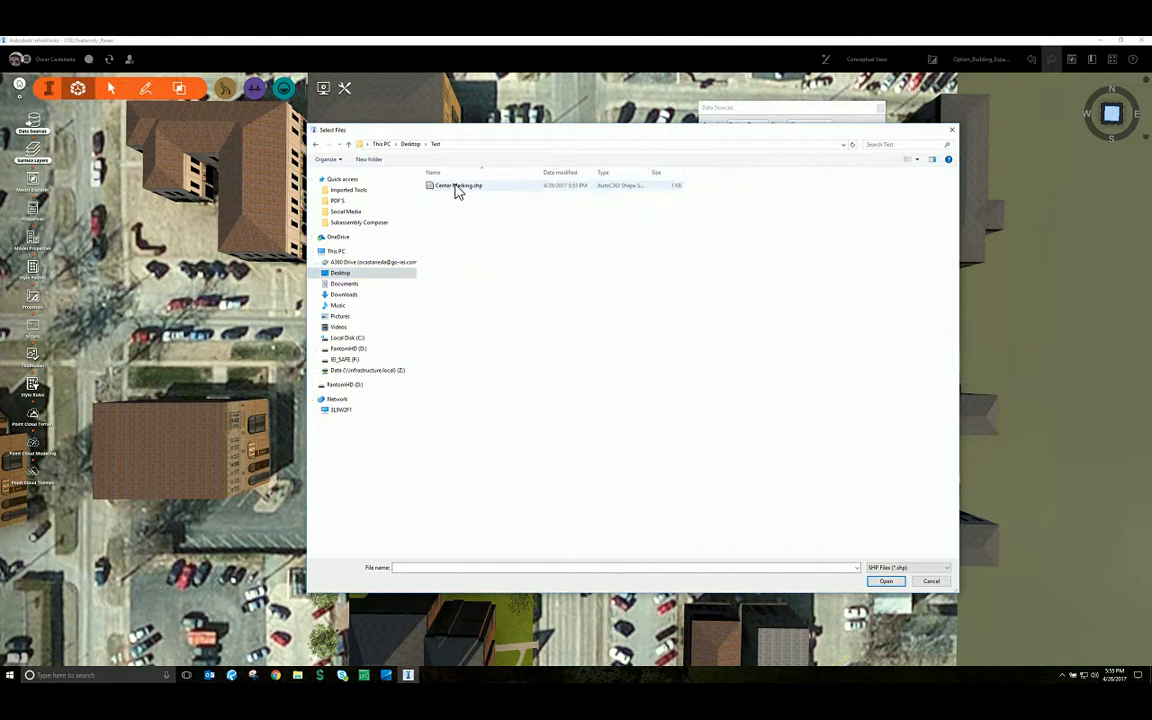
click(885, 581)
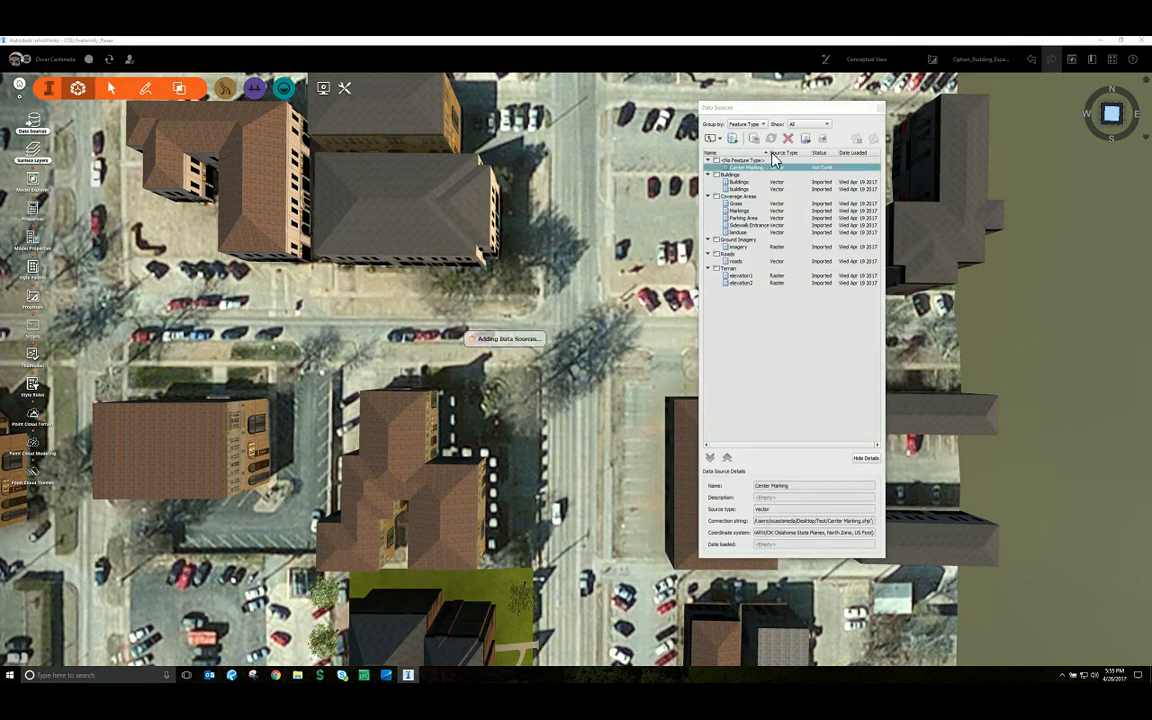
Step: Configure the Center Marking data source as Coverage Areas with a solid yellow (#ffff00) rule style
double_click(750, 170)
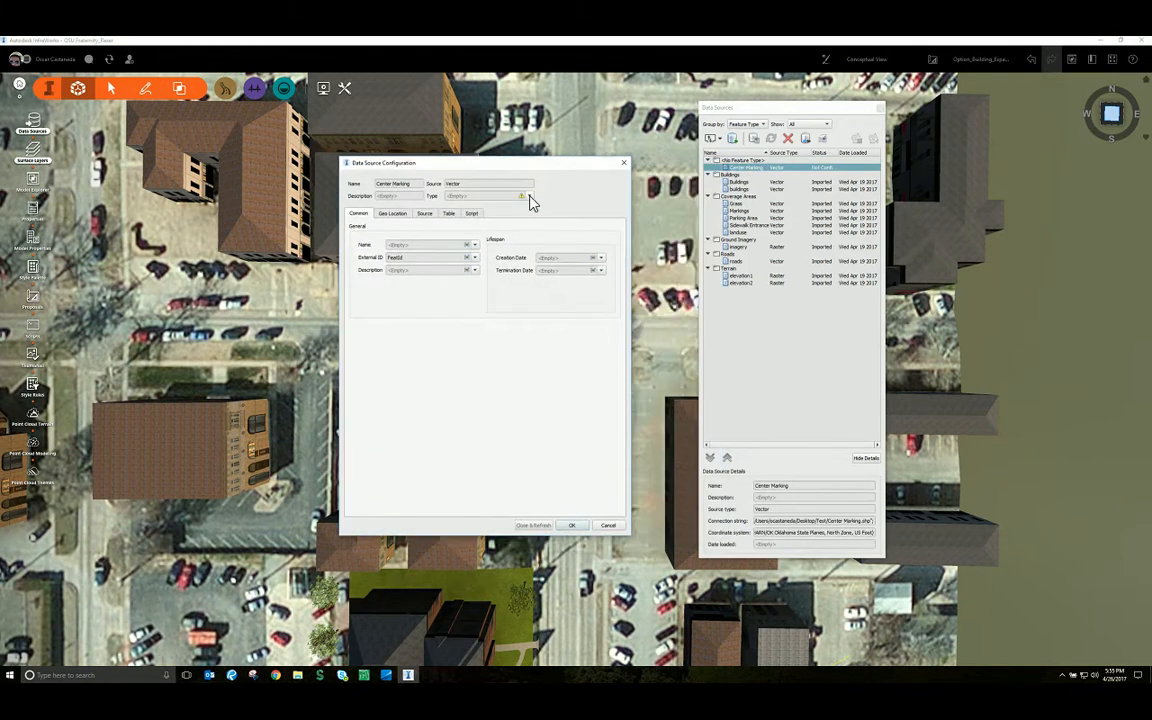
click(529, 197)
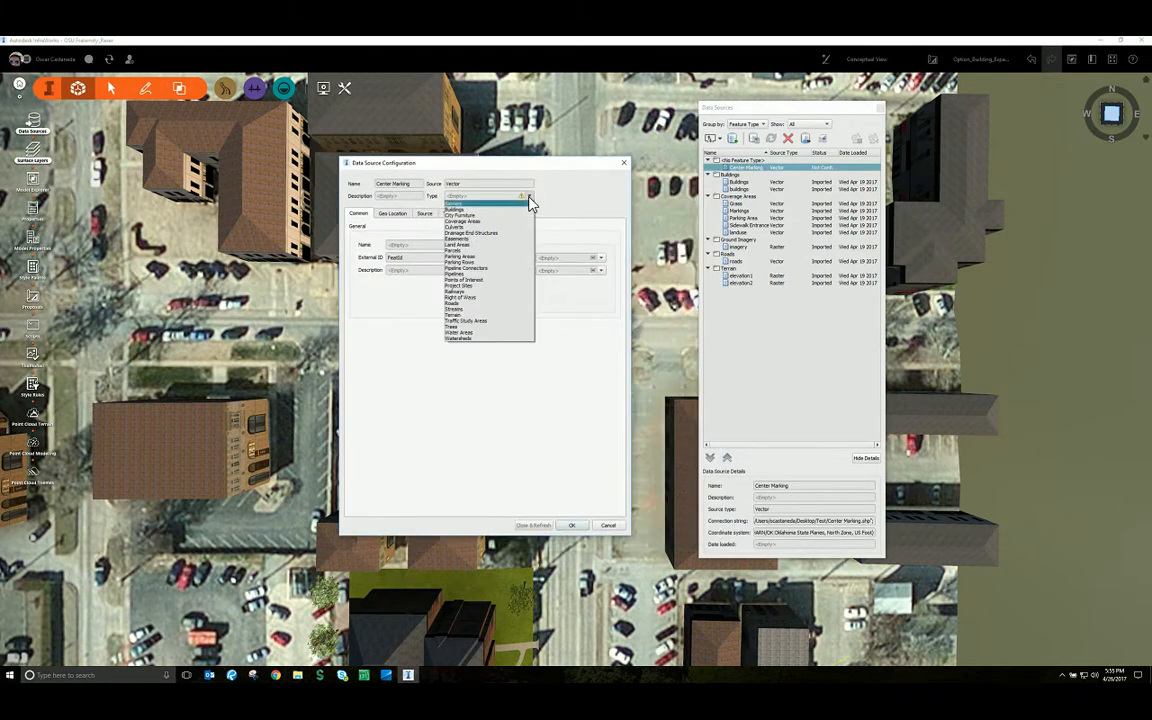
click(463, 222)
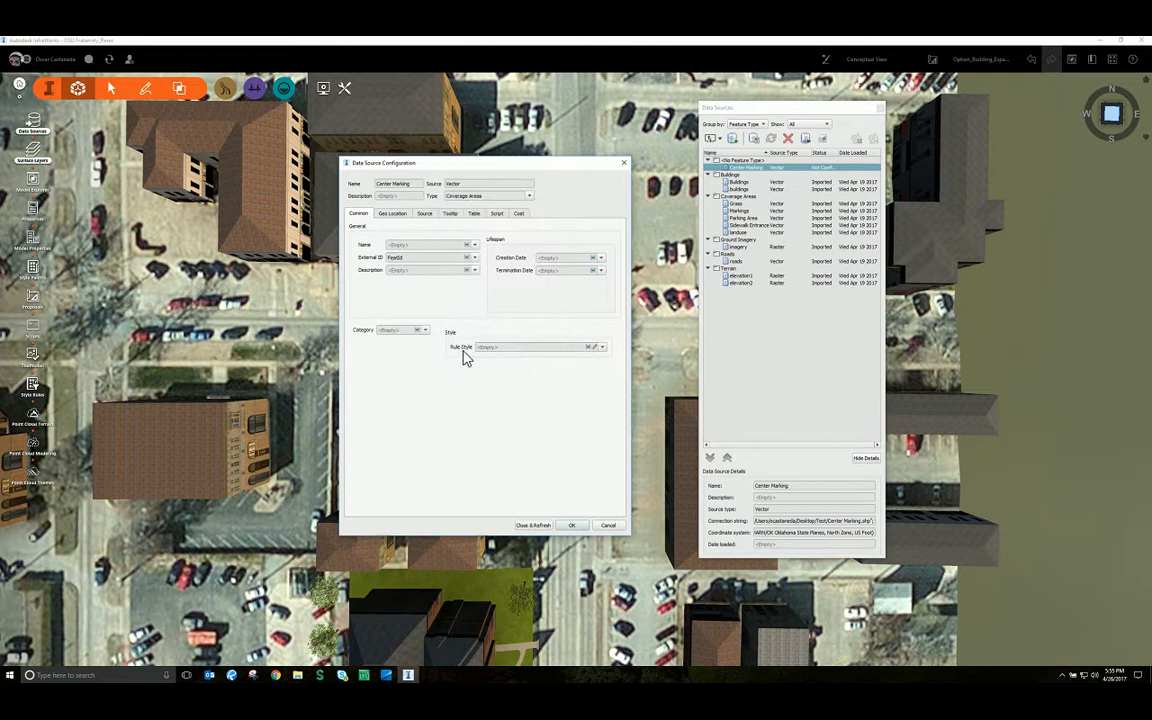
click(591, 348)
click(354, 366)
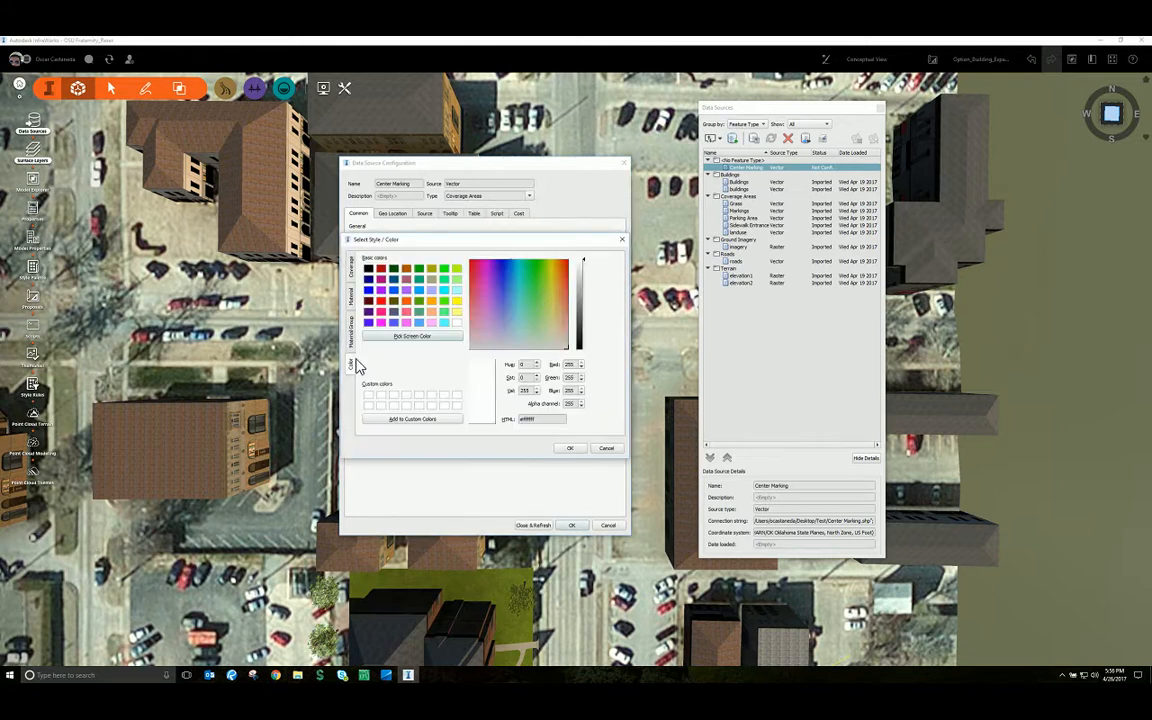
click(457, 301)
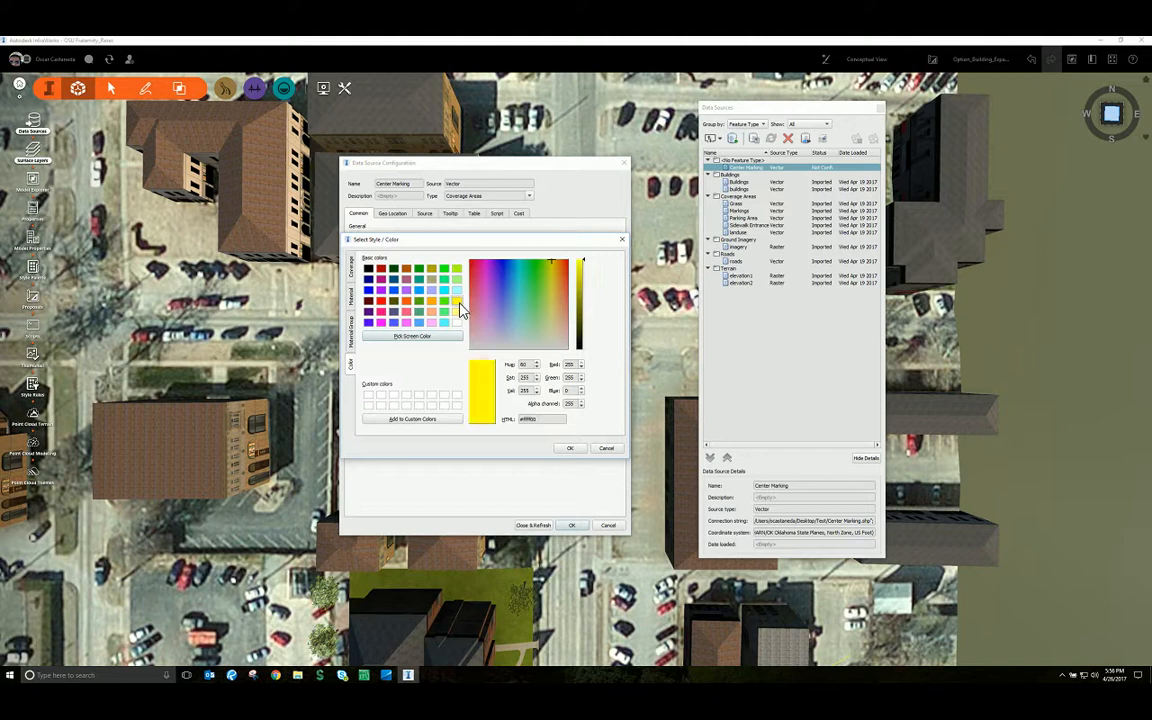
click(572, 448)
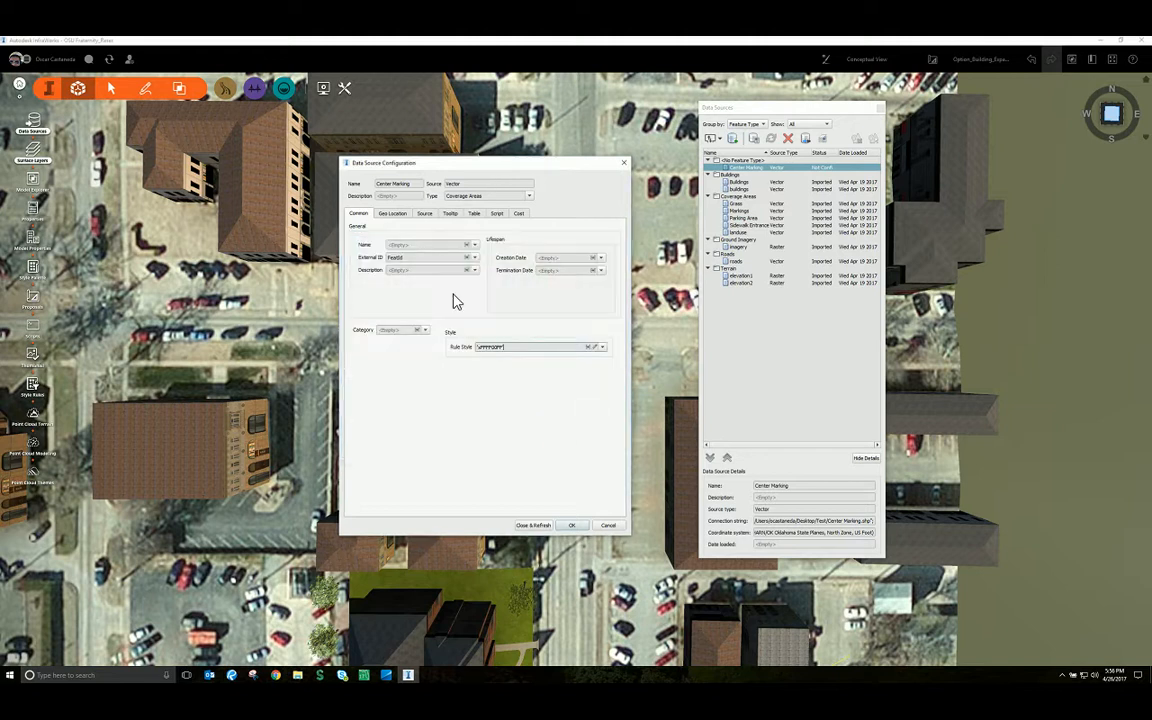
Step: Review the Center Marking source's geo location and draping options, import it with Close & Refresh, and inspect the marking along the road
click(392, 214)
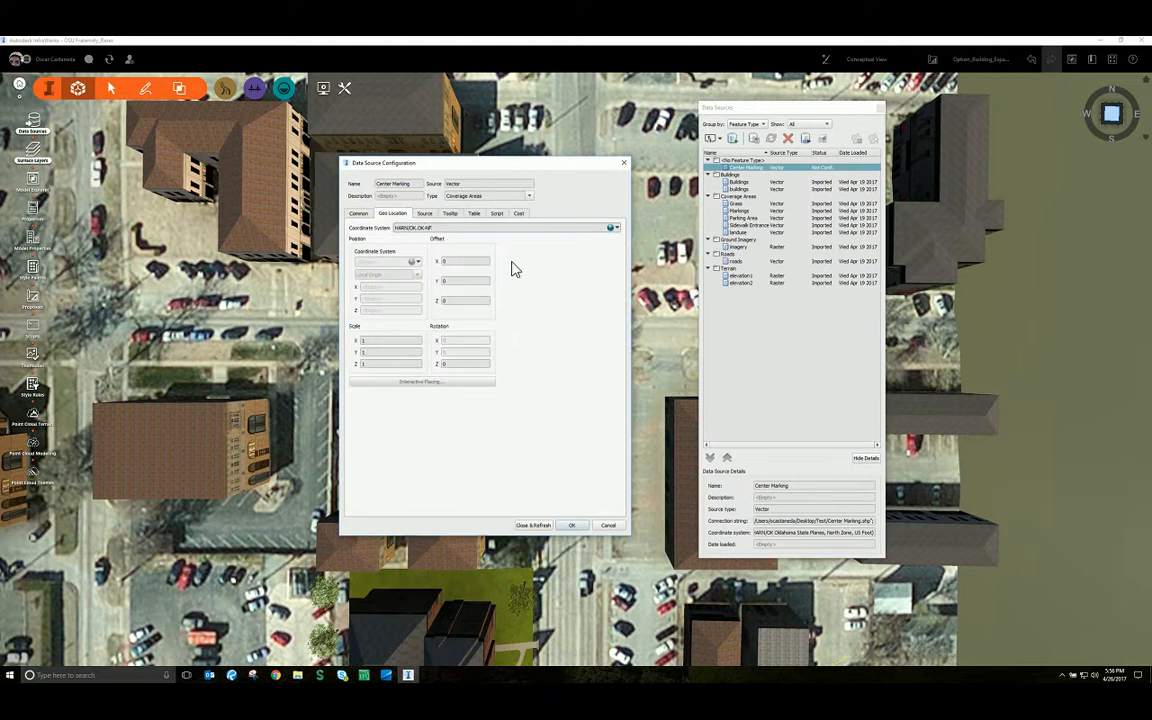
click(424, 214)
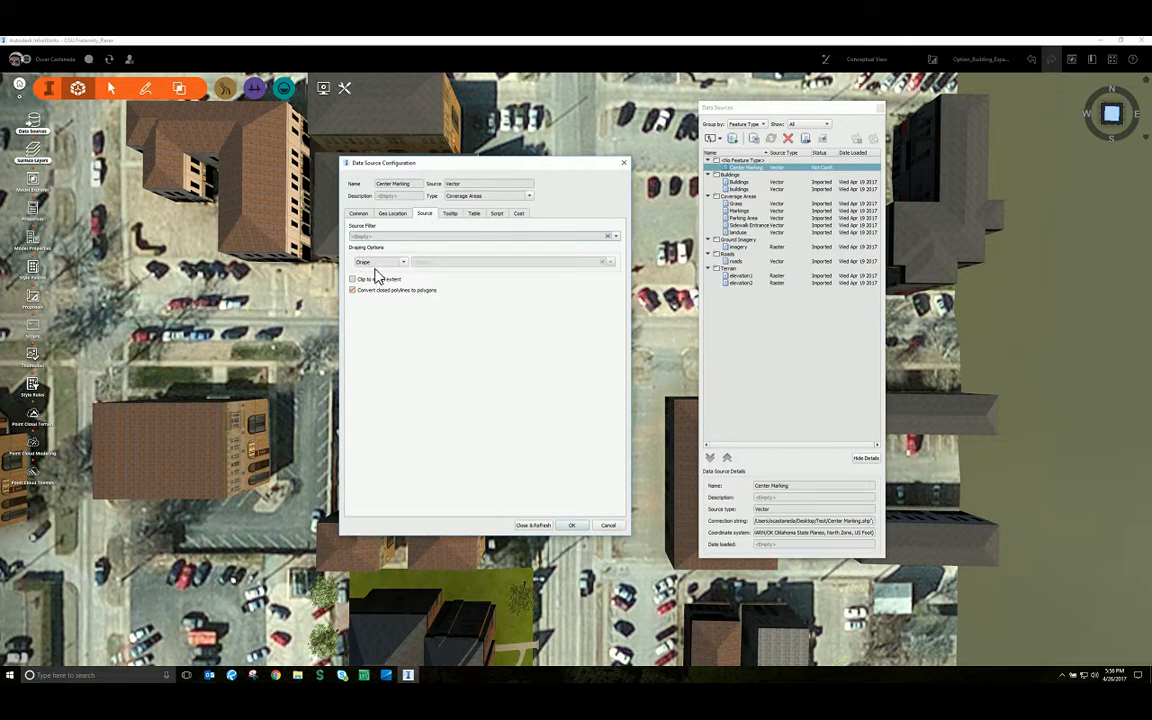
click(533, 525)
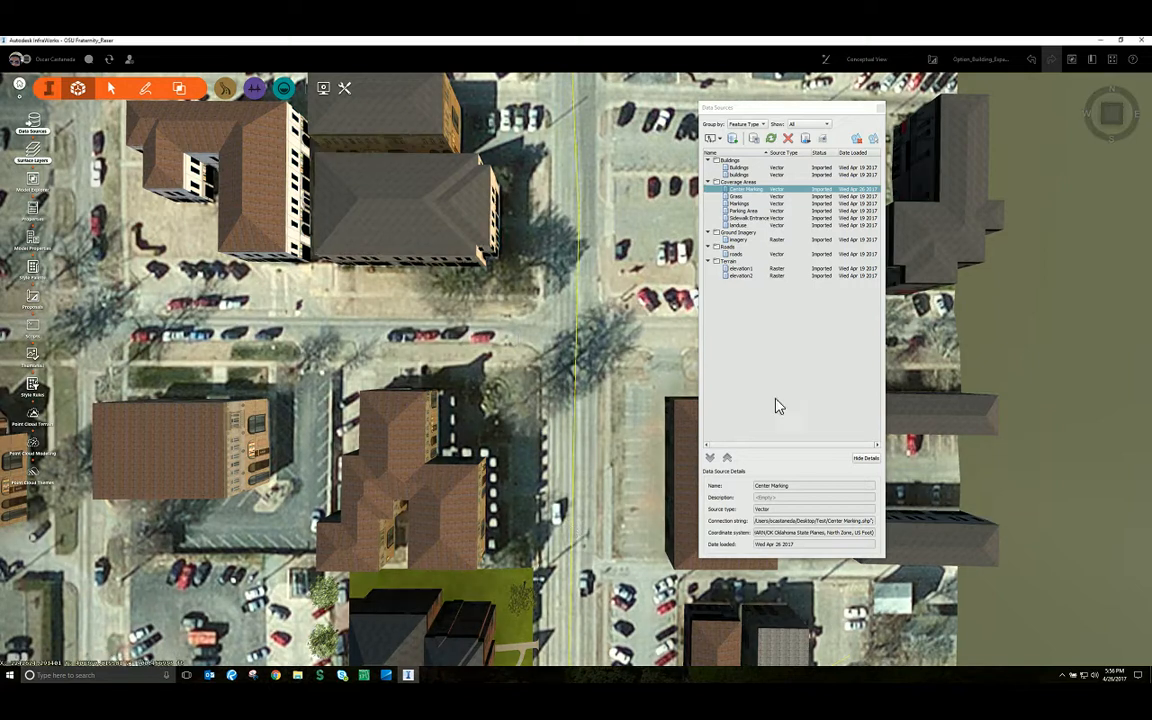
drag(598, 468, 580, 374)
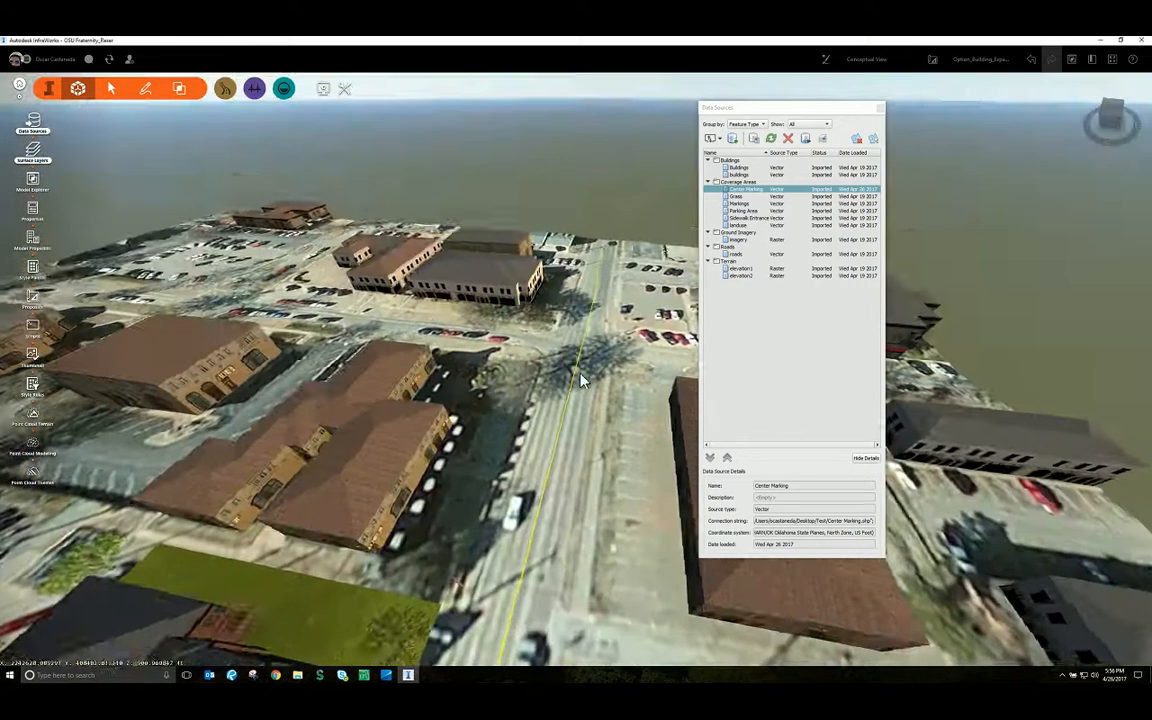
scroll(578, 378, up, 5)
drag(575, 480, 578, 414)
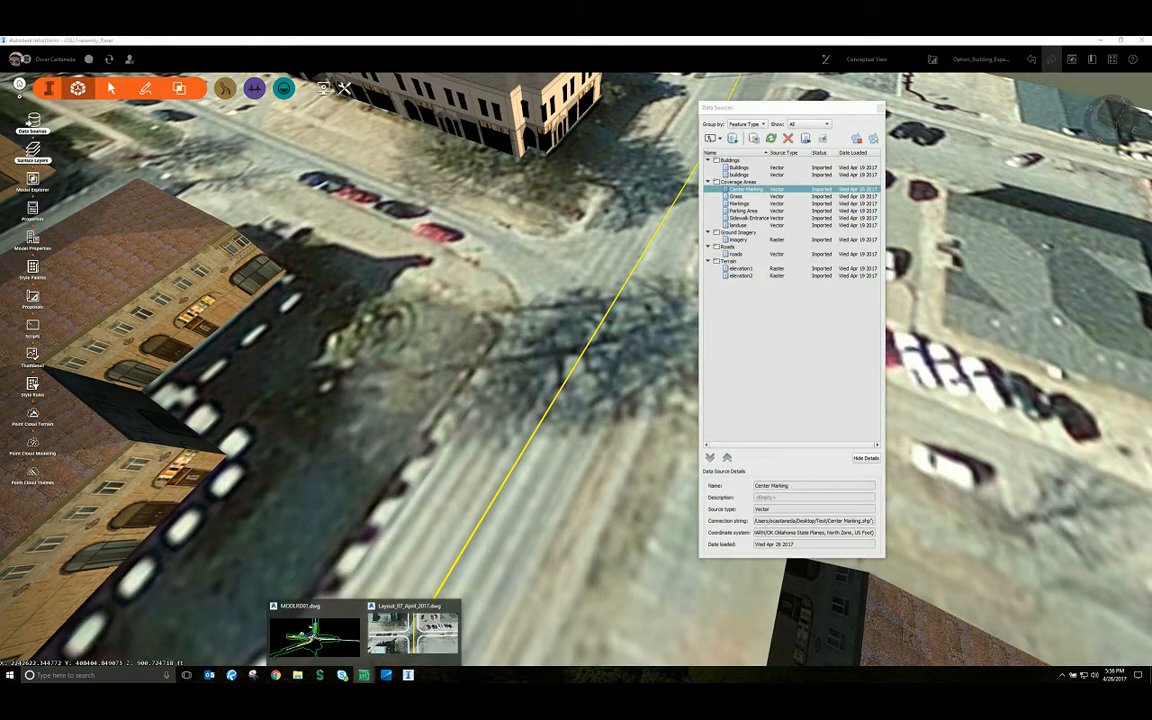
Step: Switch to Layout_07_April_2017.dwg in Civil 3D and inspect the properties of the outer curved edge marking polyline at the intersection's northwest corner
click(412, 630)
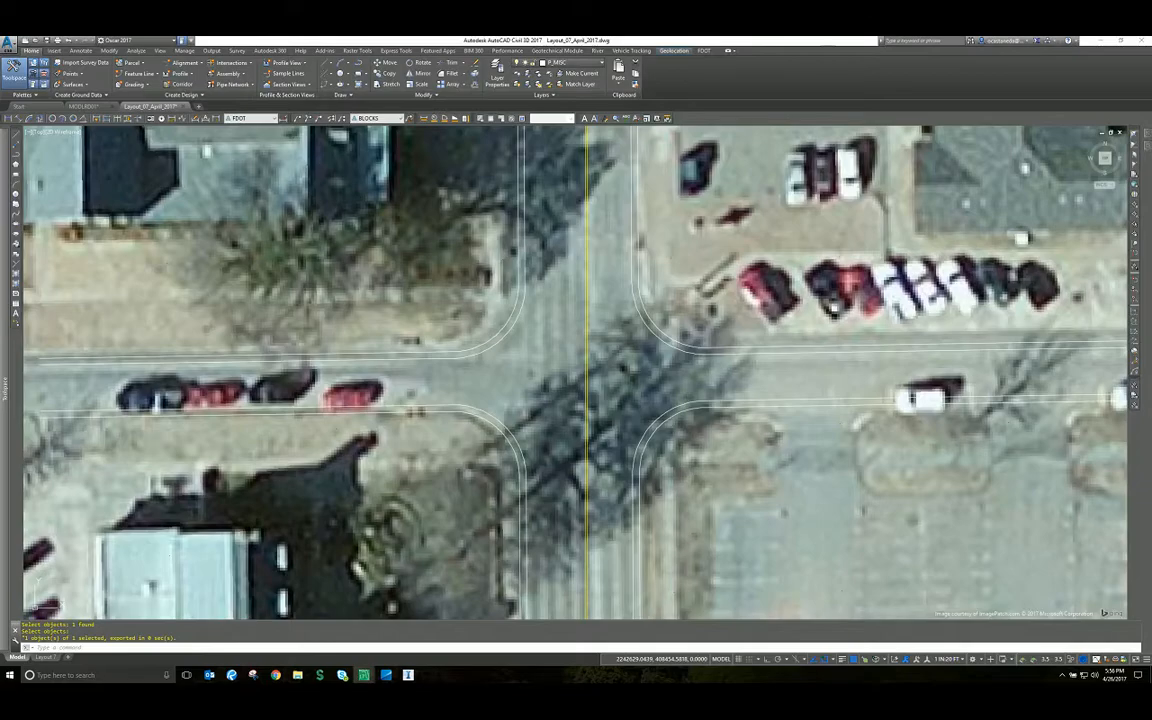
scroll(508, 300, up, 5)
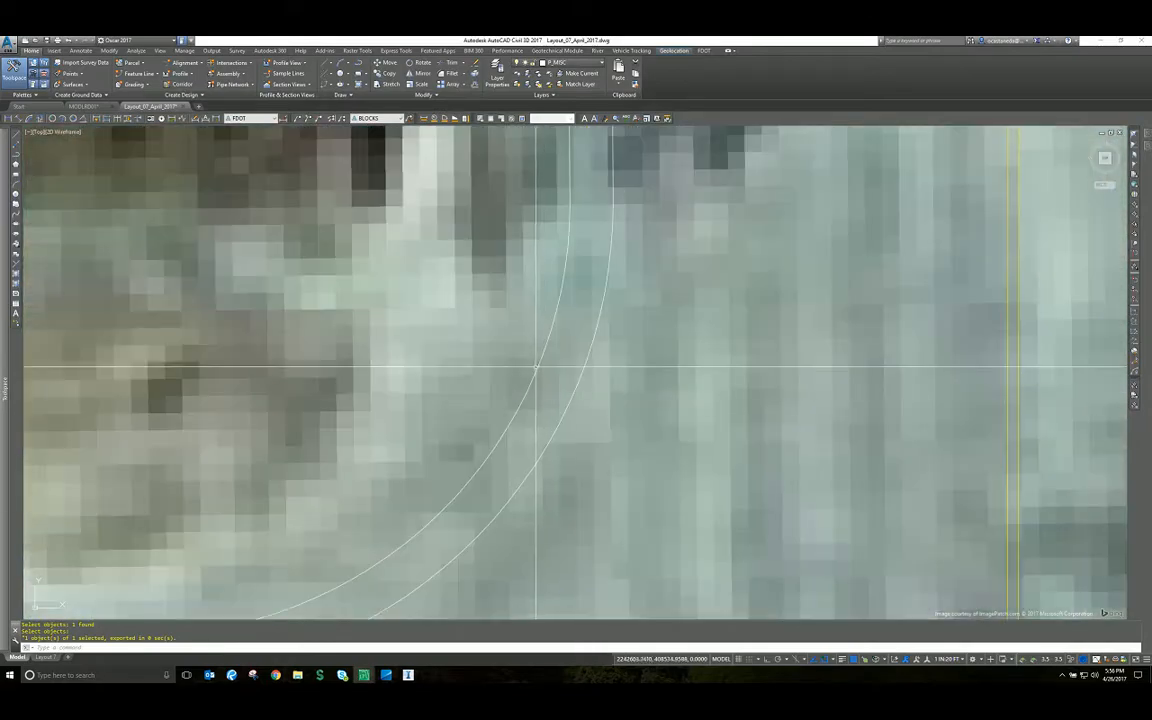
click(538, 367)
key(ctrl+1)
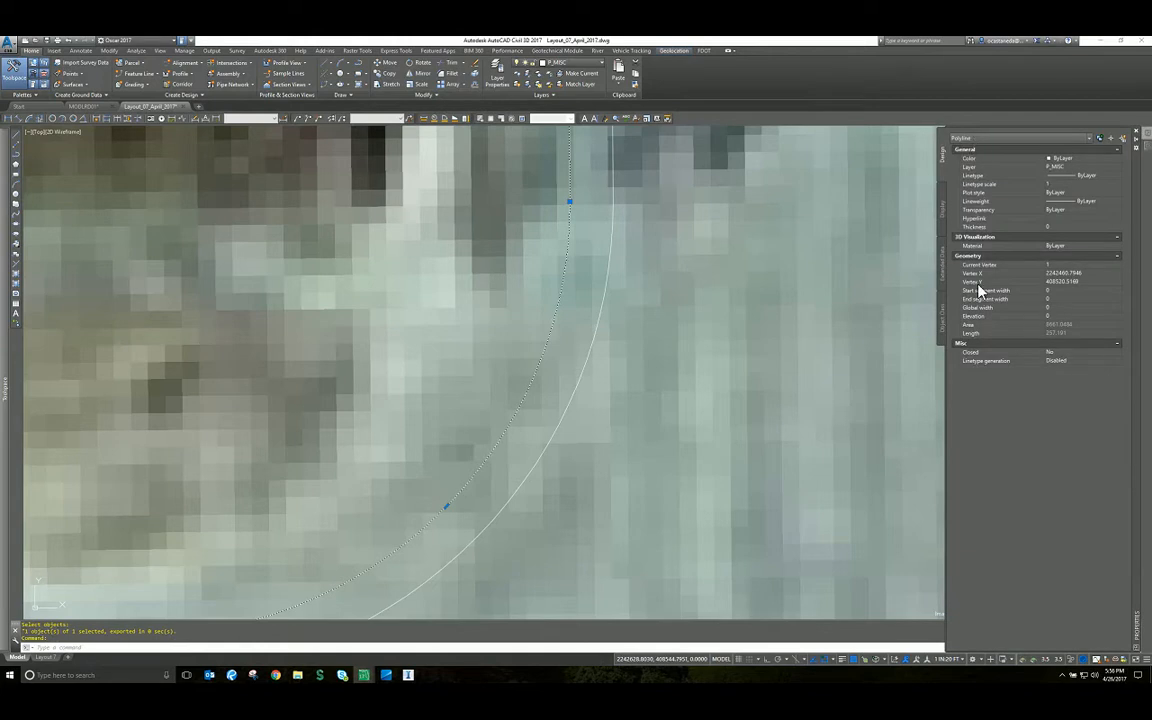
scroll(622, 350, down, 10)
key(ctrl+1)
middle_drag(725, 381, 572, 381)
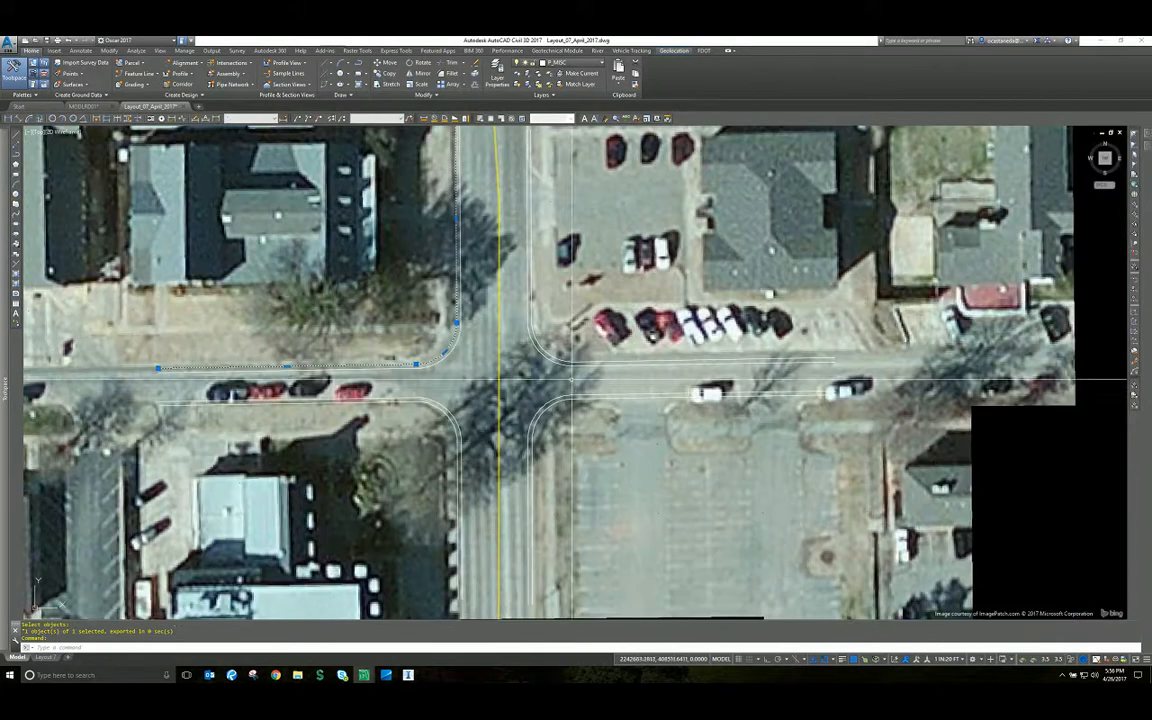
key(Escape)
Step: Select the white edge marking polylines around all four corners of the intersection and inspect their shared properties
click(603, 345)
click(546, 416)
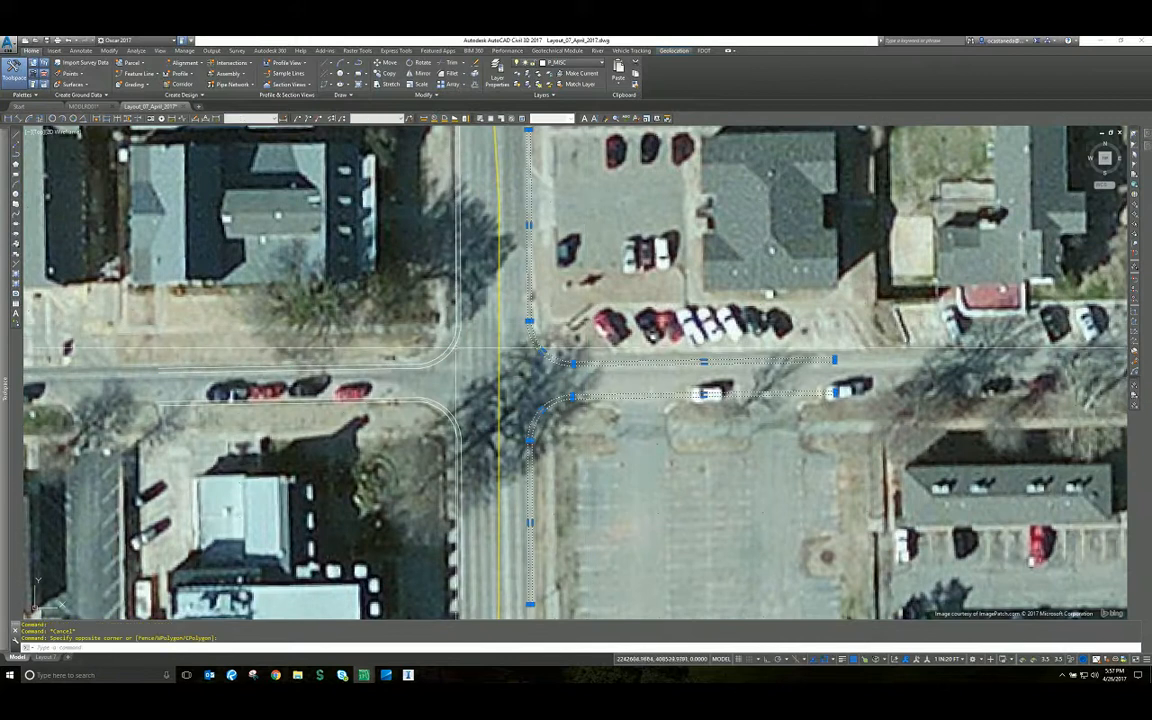
click(449, 337)
click(376, 410)
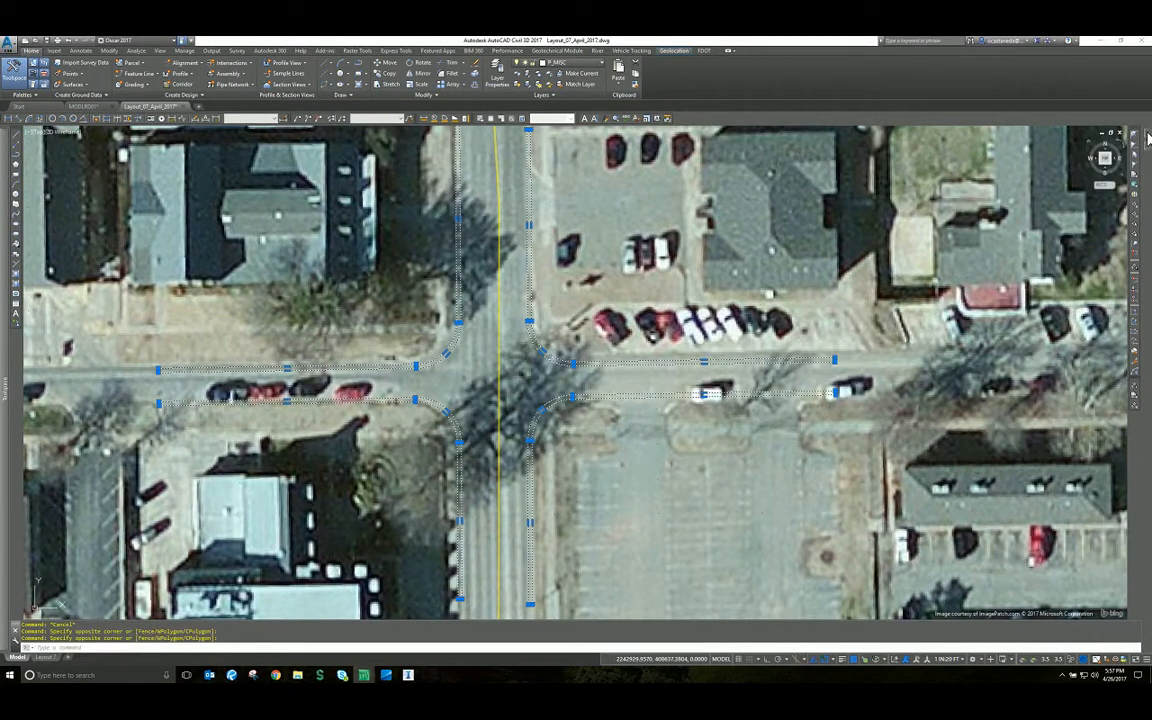
key(ctrl+1)
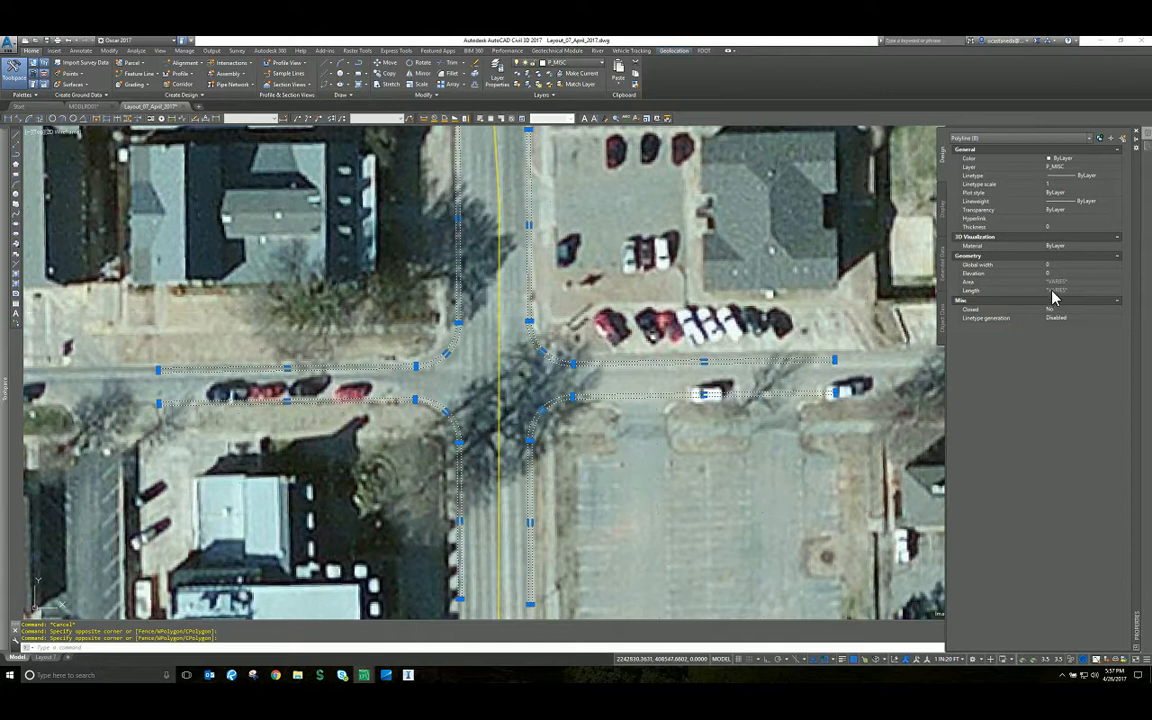
scroll(585, 306, down, 4)
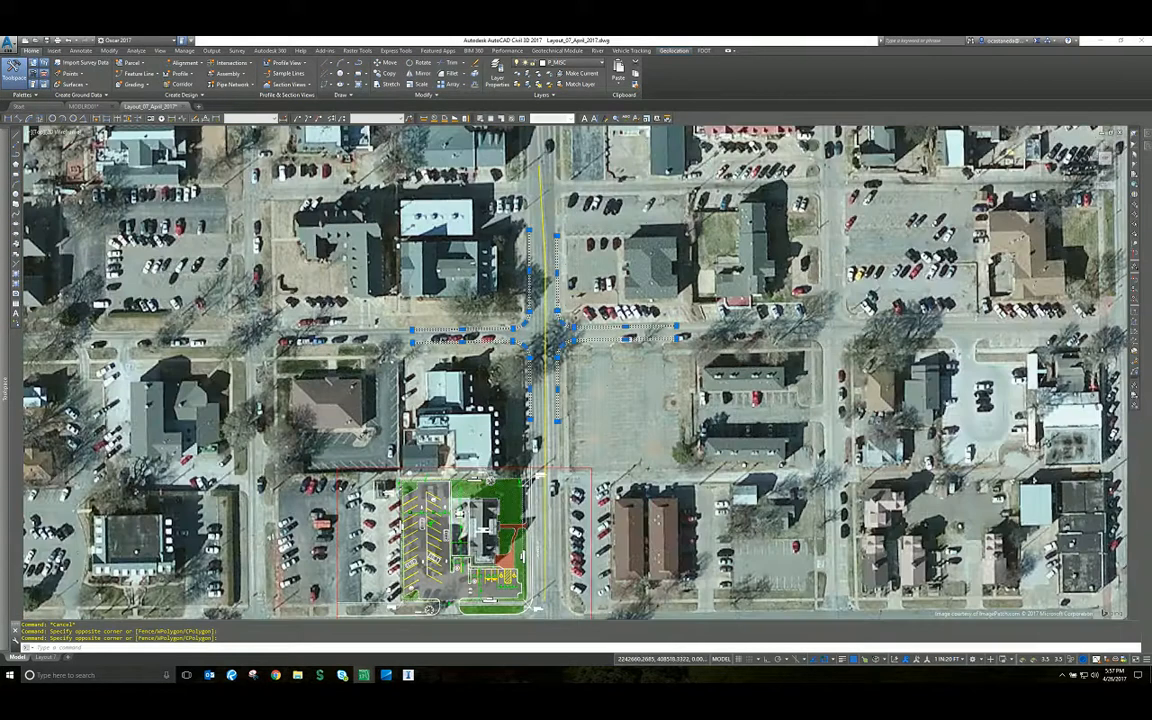
scroll(555, 380, up, 4)
key(Escape)
Step: Start MAPEXPORT and set the output to an ESRI Shapefile named EOP Markings in the Test folder
scroll(560, 370, down, 5)
scroll(580, 350, up, 2)
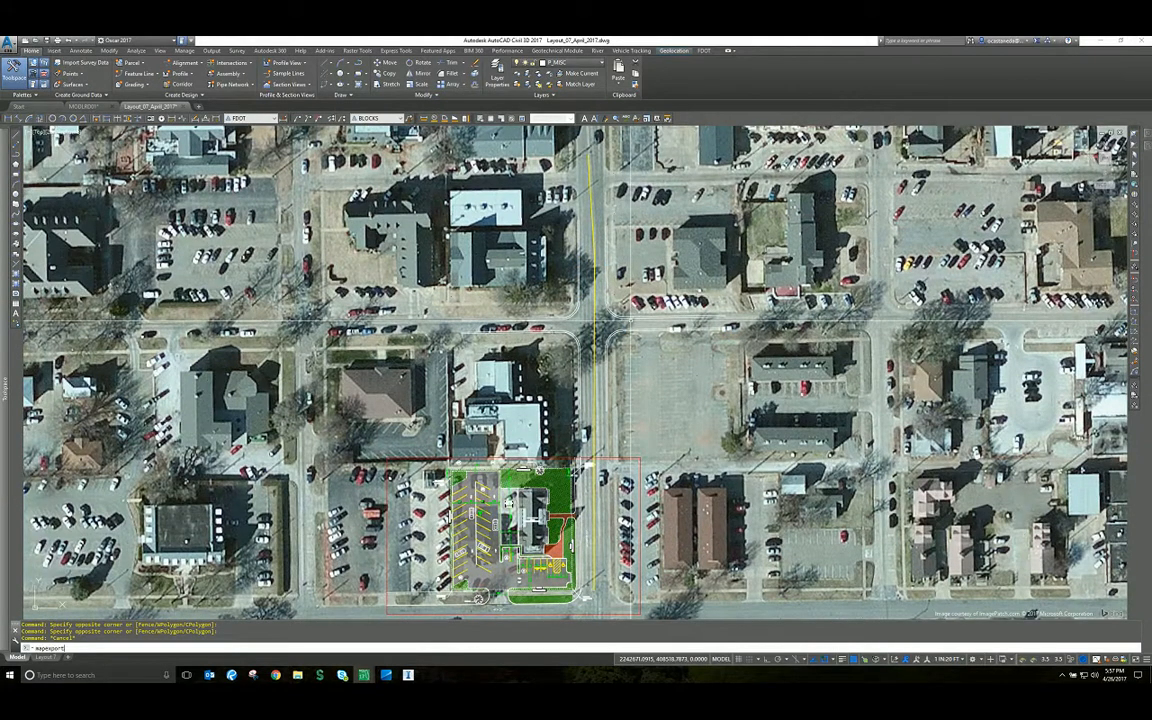
text(mapexport)
key(Return)
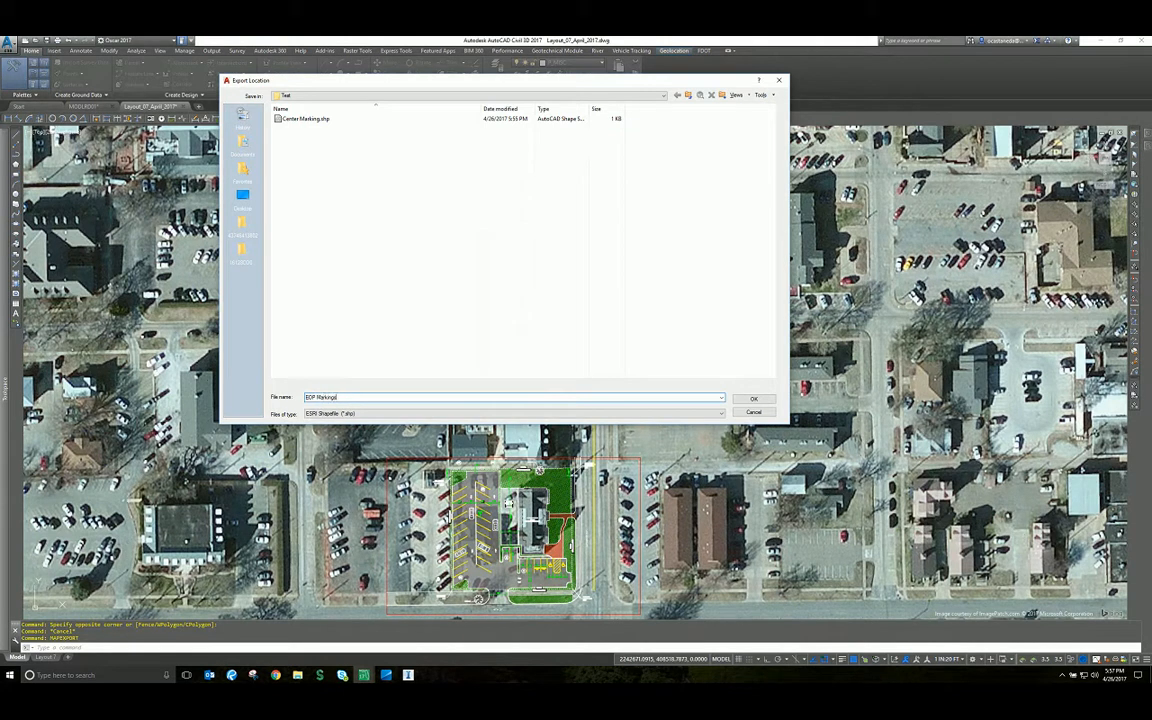
click(755, 399)
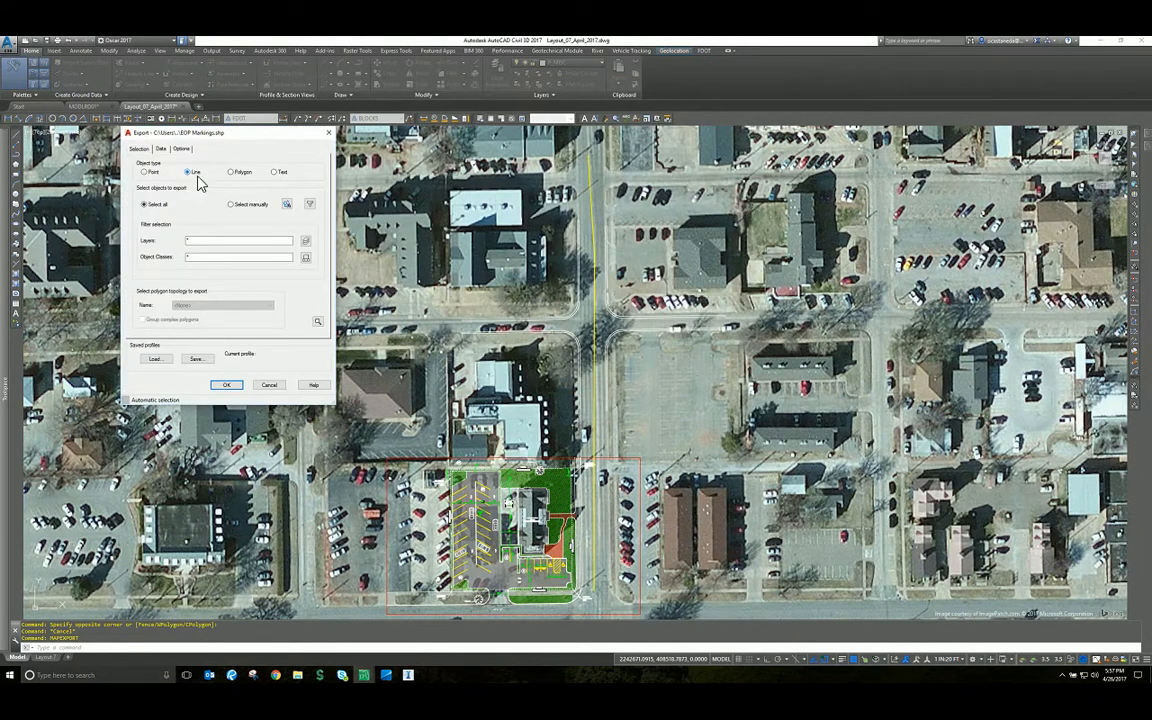
Step: Manually select both white edge marking polylines at each of the intersection's four corners and export them as line objects to the shapefile
click(287, 203)
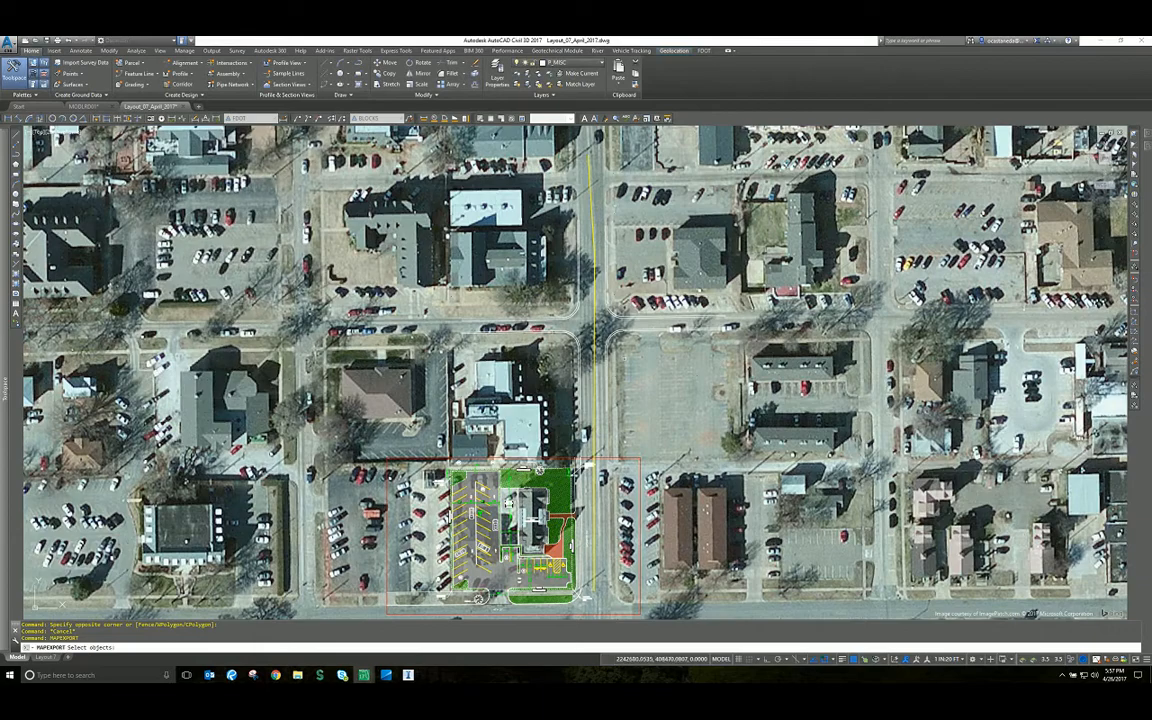
scroll(590, 307, up, 2)
click(578, 305)
click(553, 321)
click(643, 304)
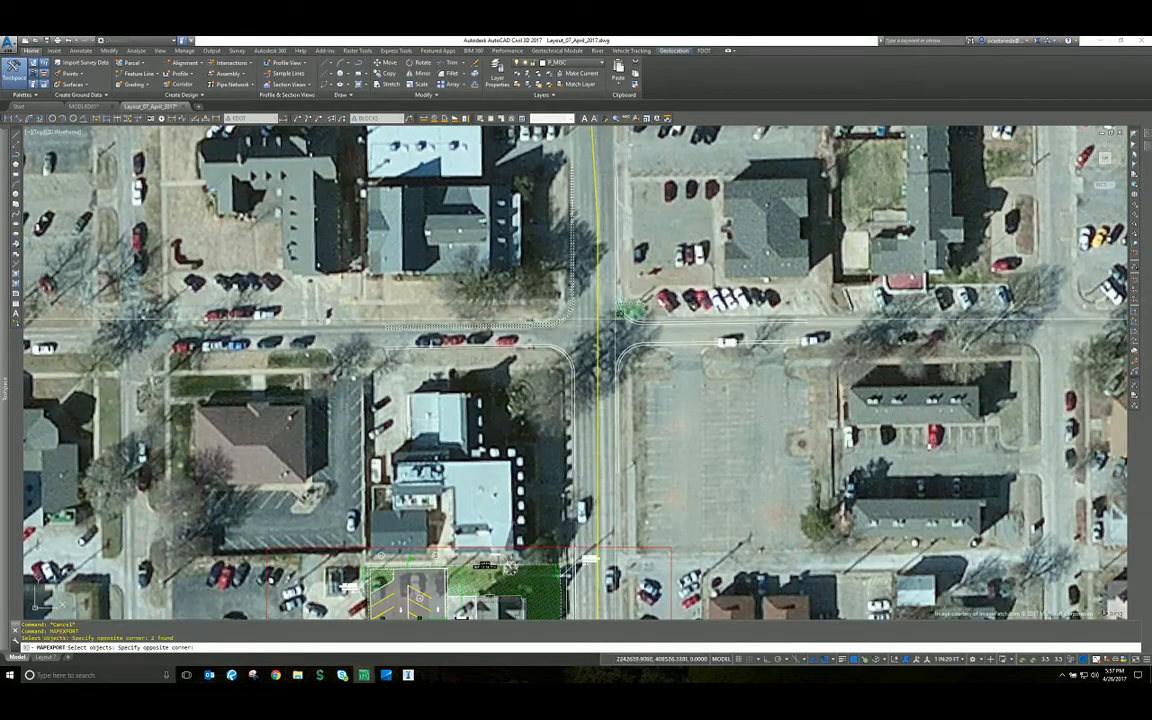
click(617, 318)
click(641, 362)
click(614, 345)
click(579, 347)
click(547, 366)
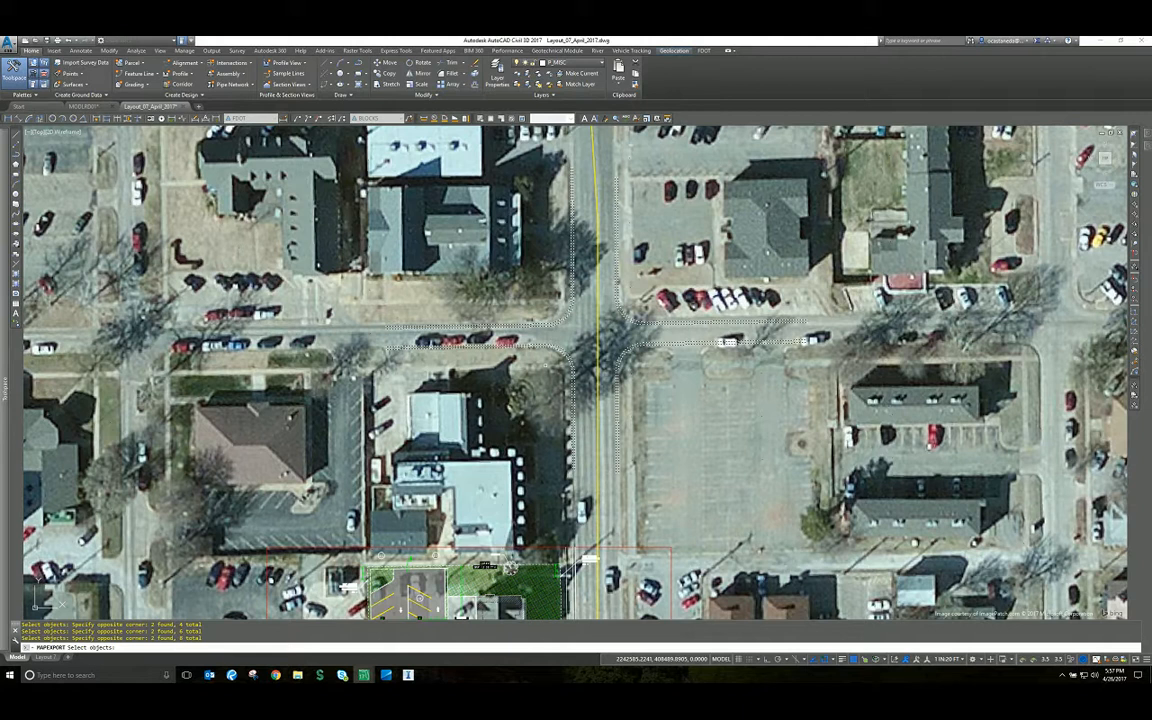
key(Return)
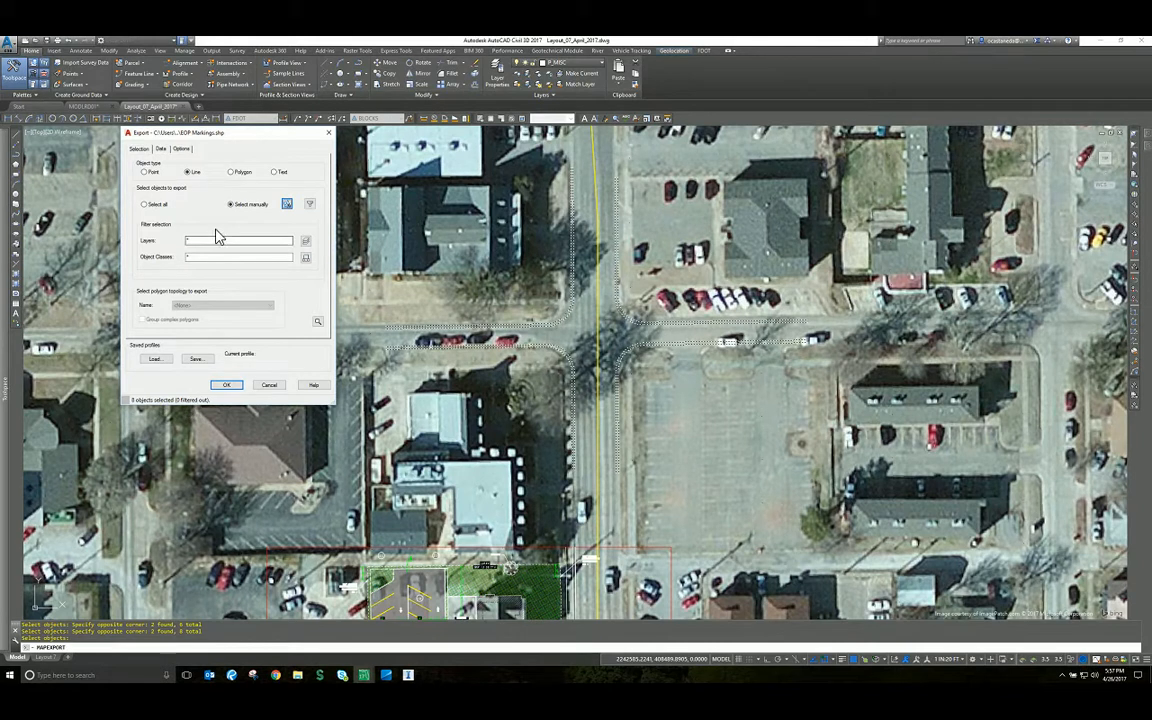
click(226, 385)
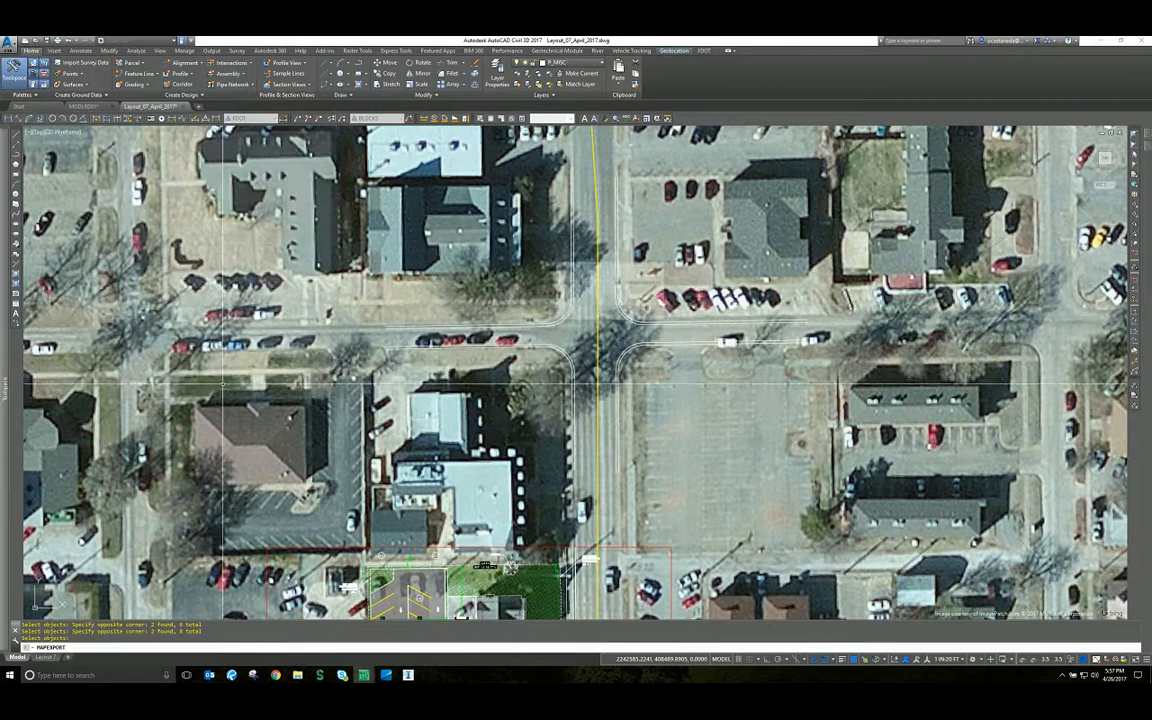
Step: Check the exported files in the Test folder, switch to InfraWorks, and add EOP Markings.shp as a new data source
mouse_move(297, 675)
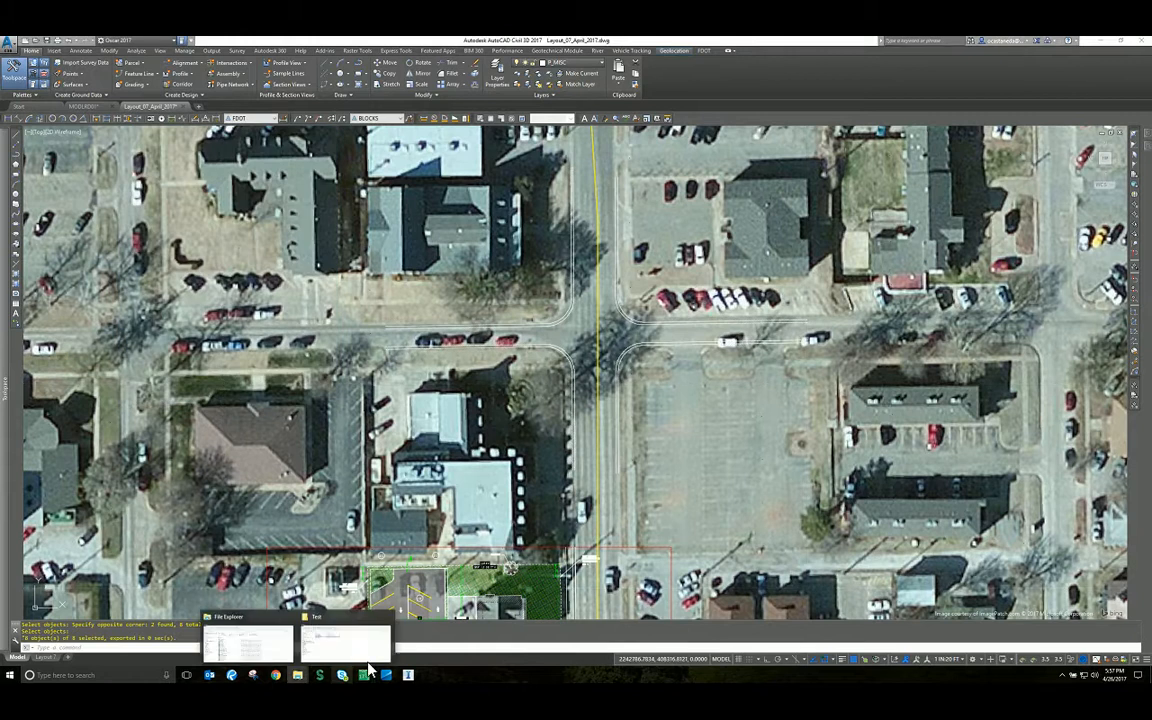
click(338, 632)
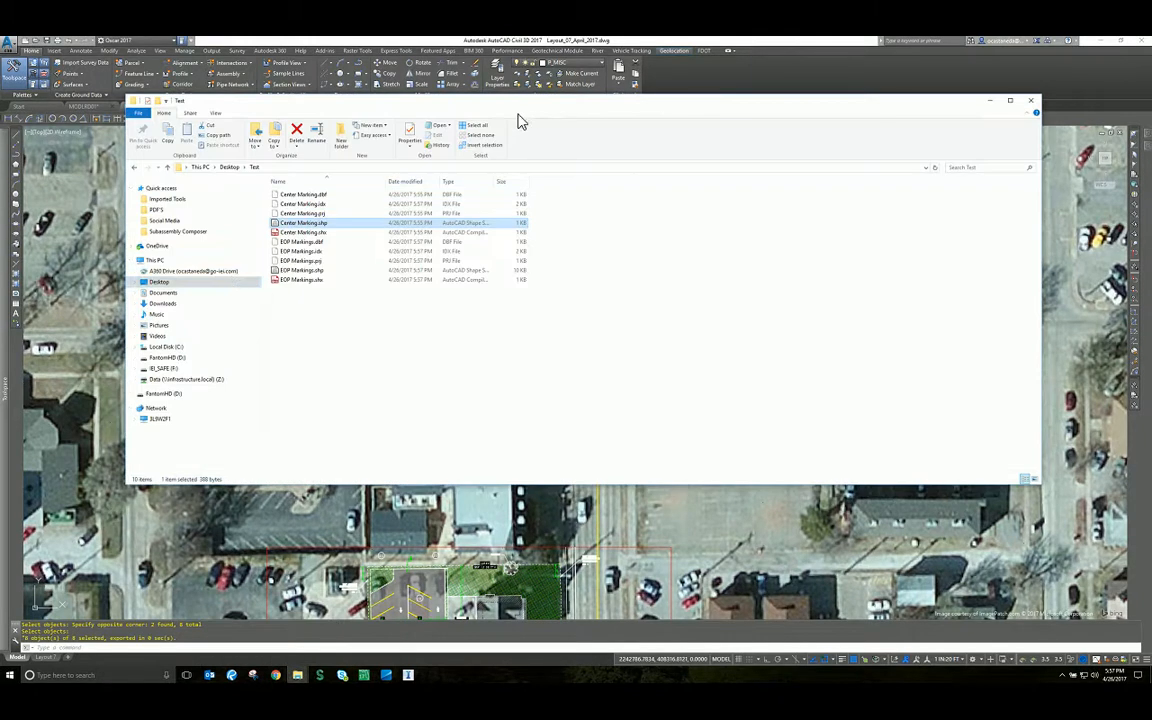
click(283, 272)
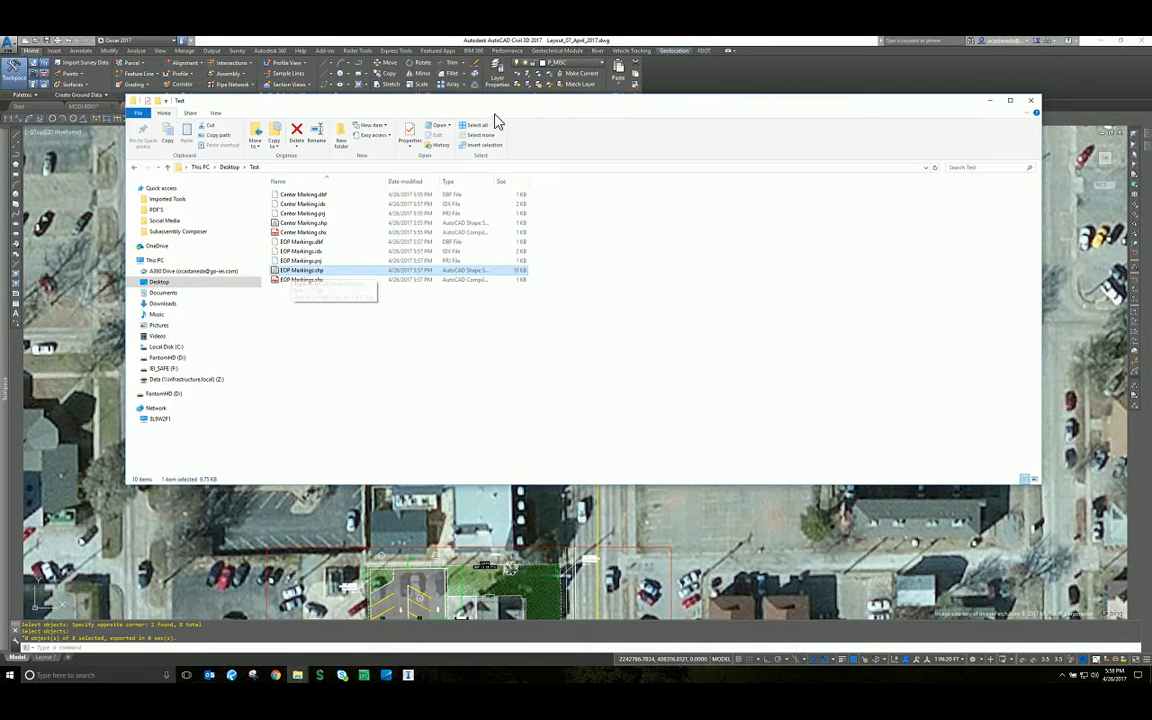
drag(532, 101, 472, 140)
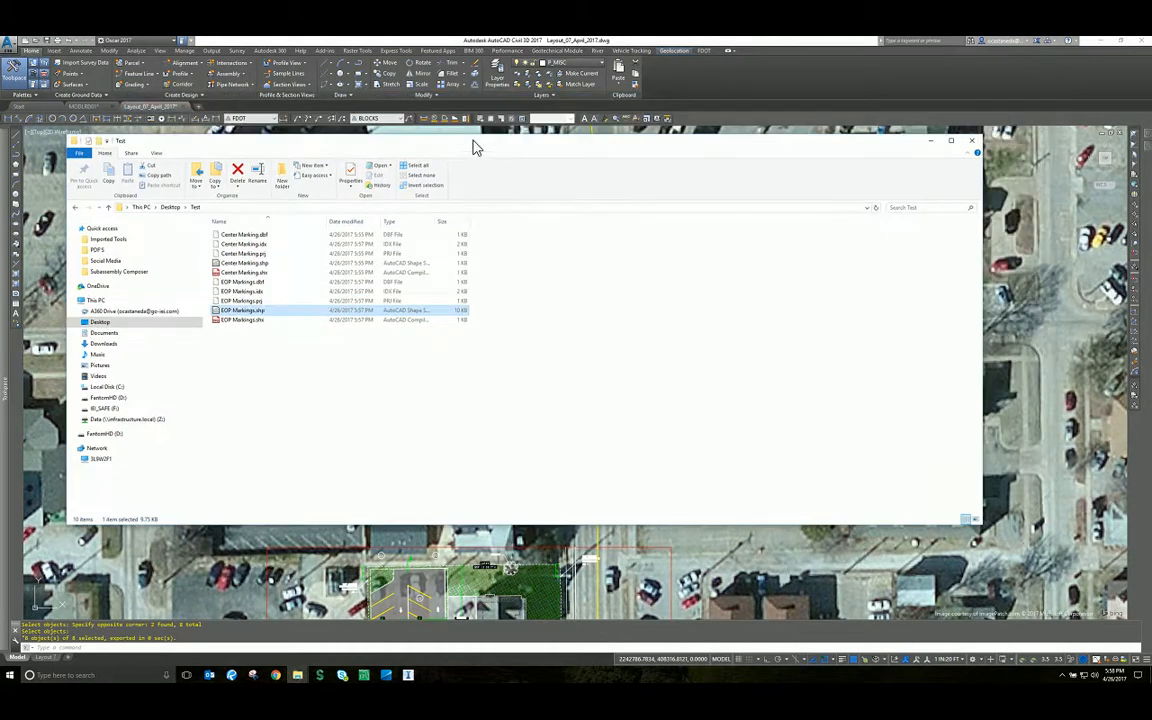
click(408, 675)
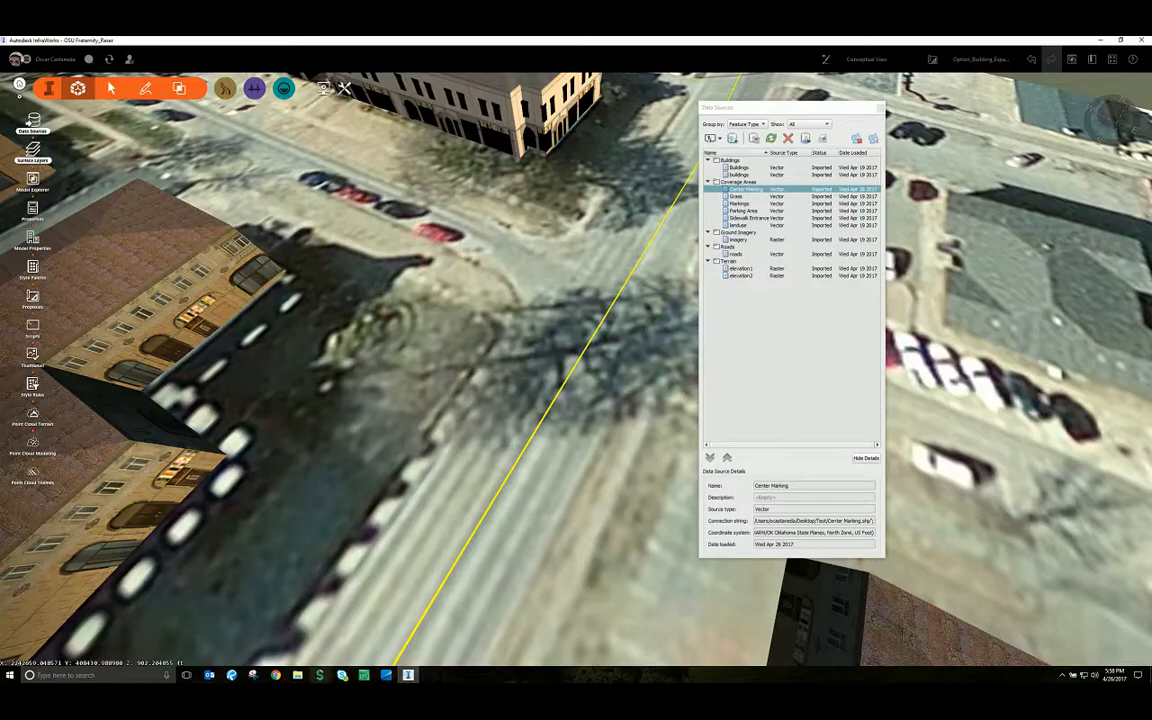
click(298, 676)
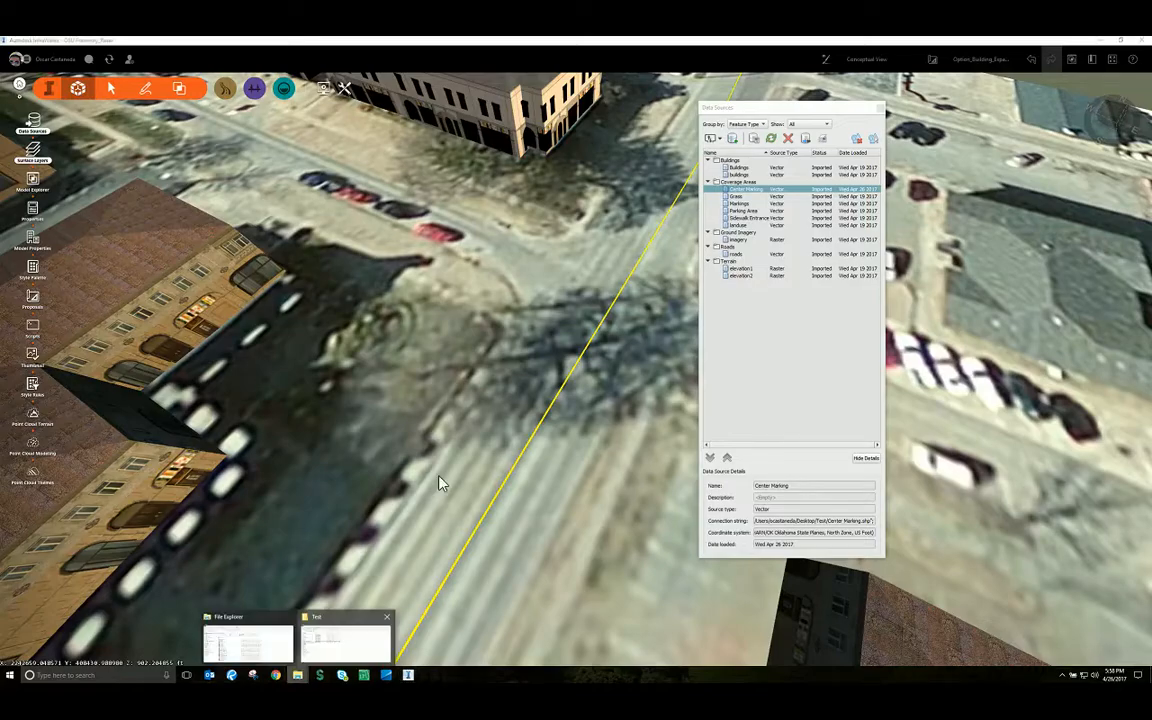
click(321, 643)
drag(470, 157, 655, 387)
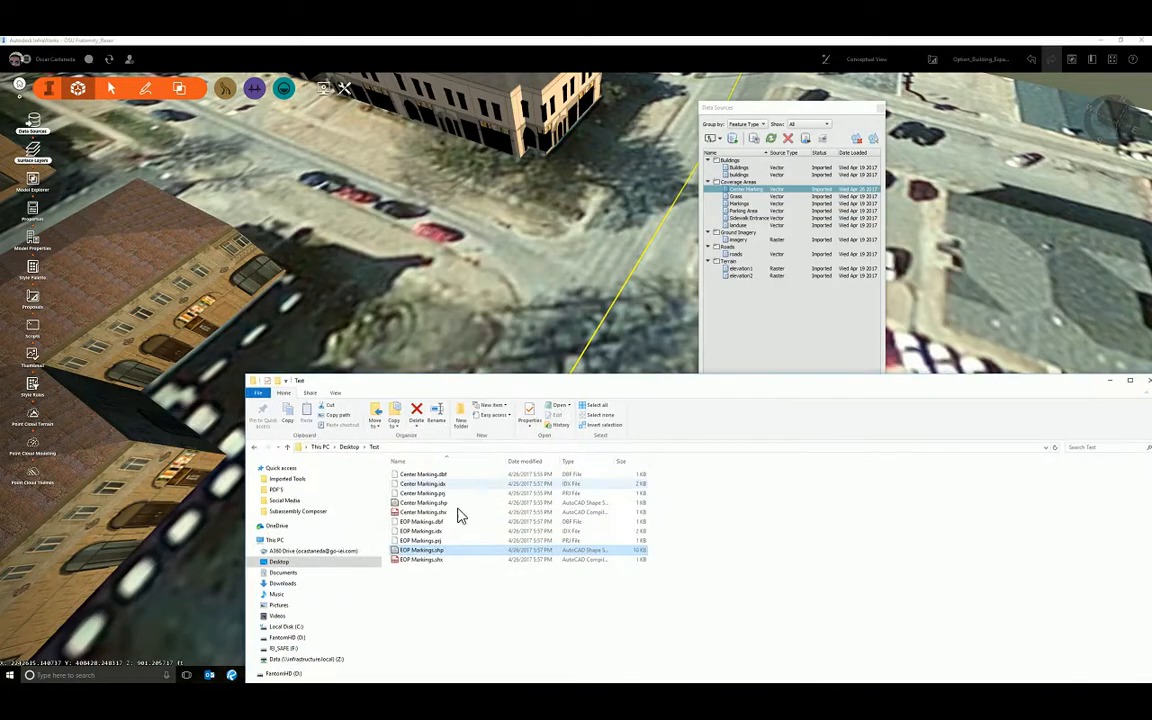
drag(423, 559, 502, 262)
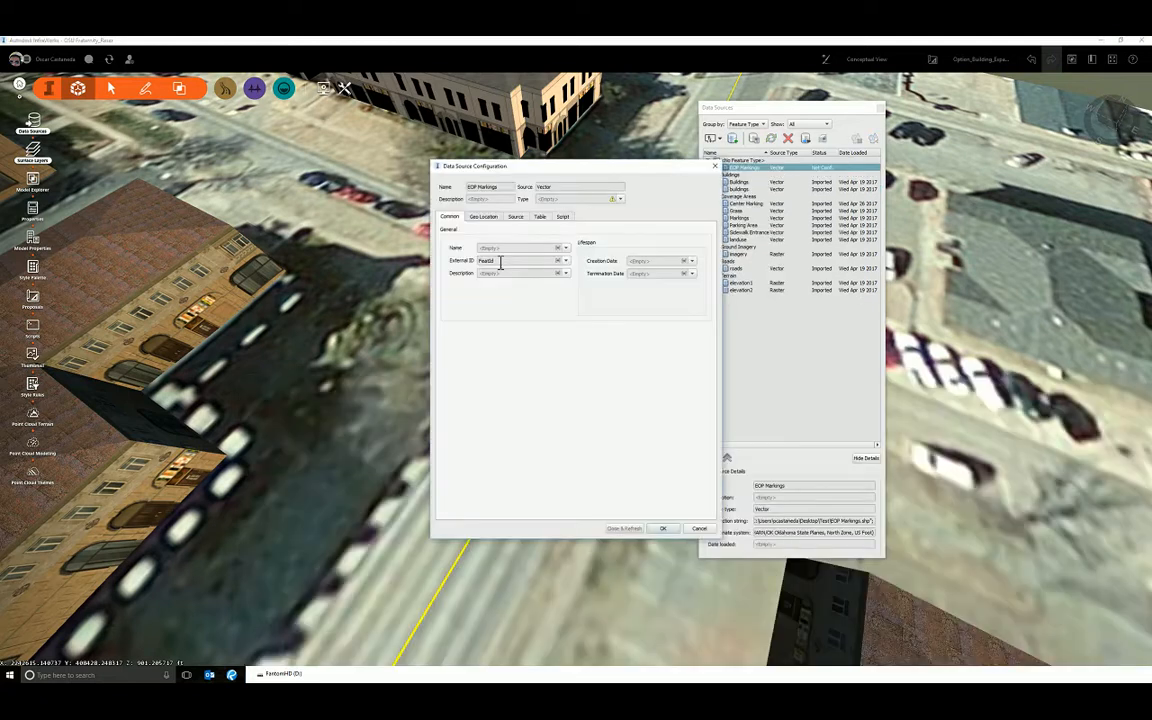
Step: Configure the EOP Markings source as Coverage Areas with a white (#ffffff) color as its rule style
click(620, 200)
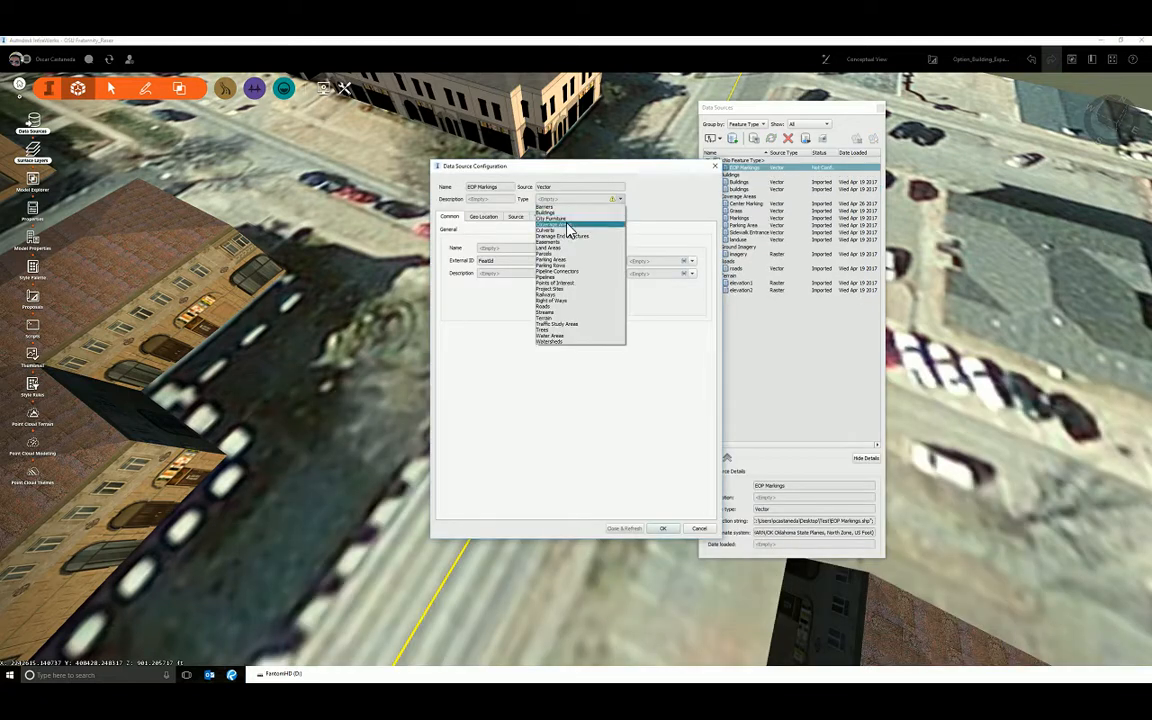
click(569, 224)
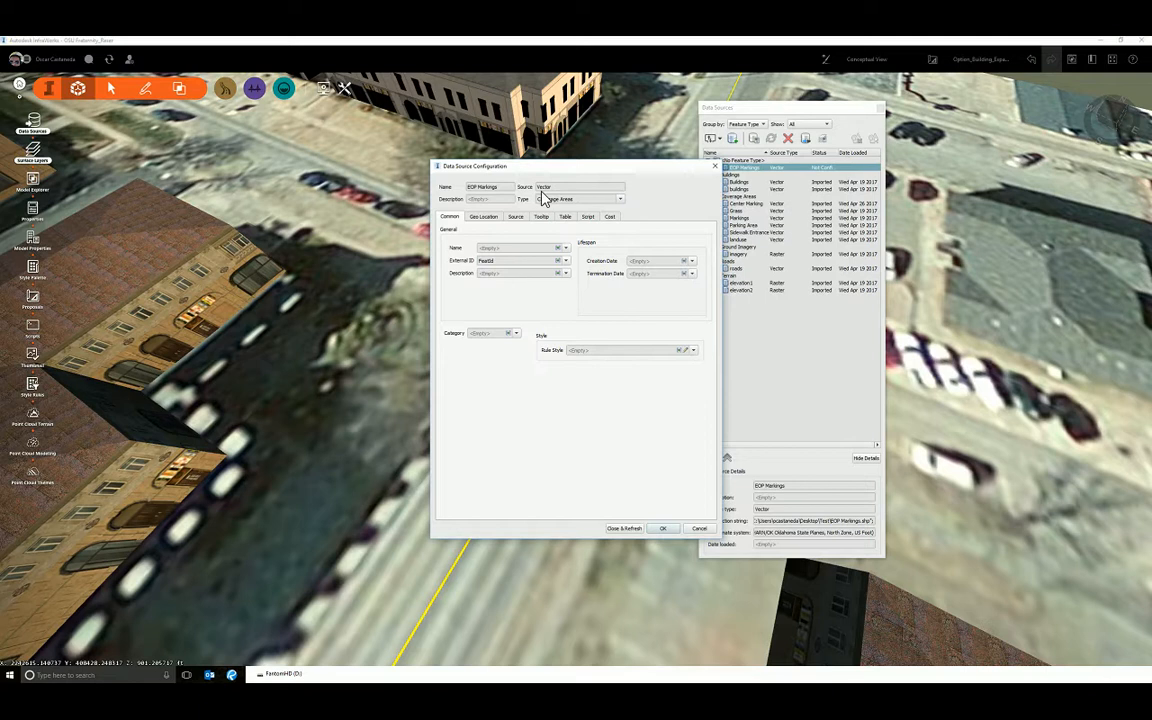
click(686, 350)
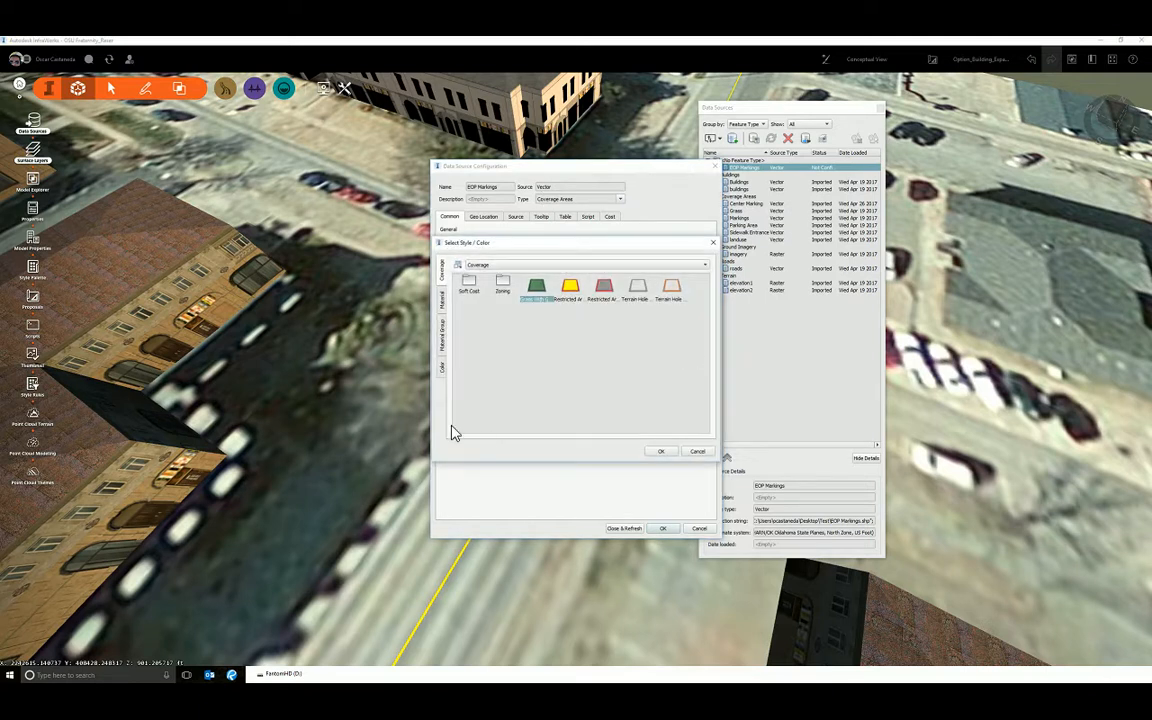
click(443, 366)
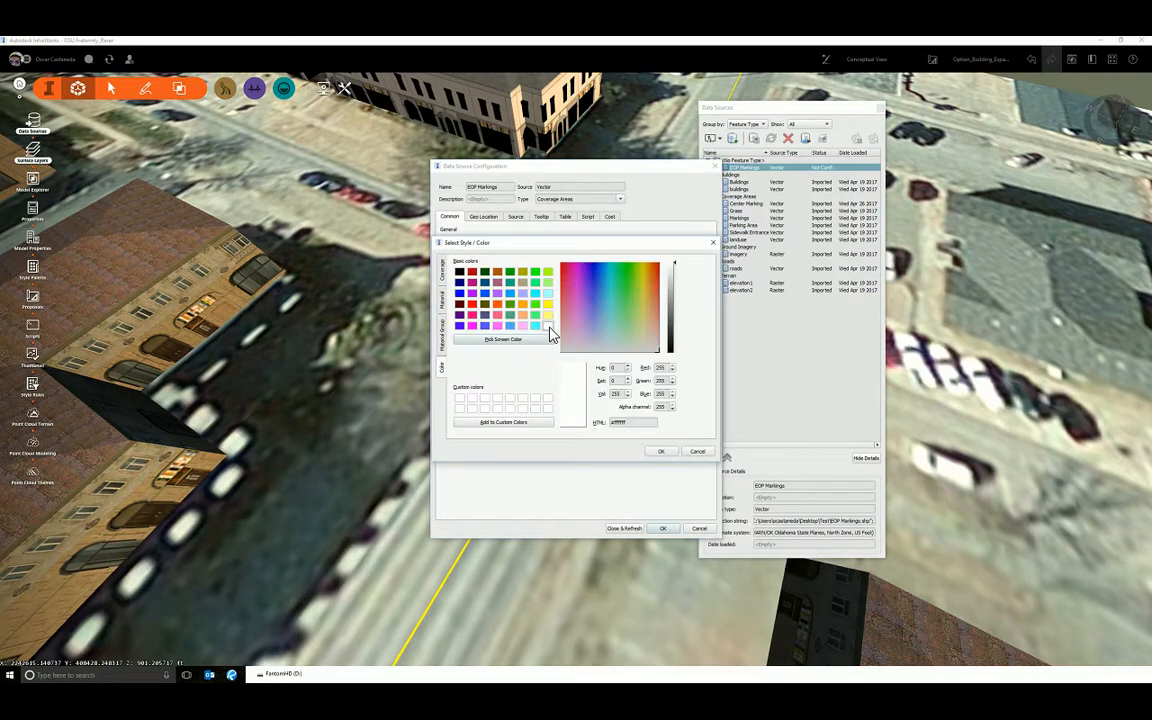
click(661, 451)
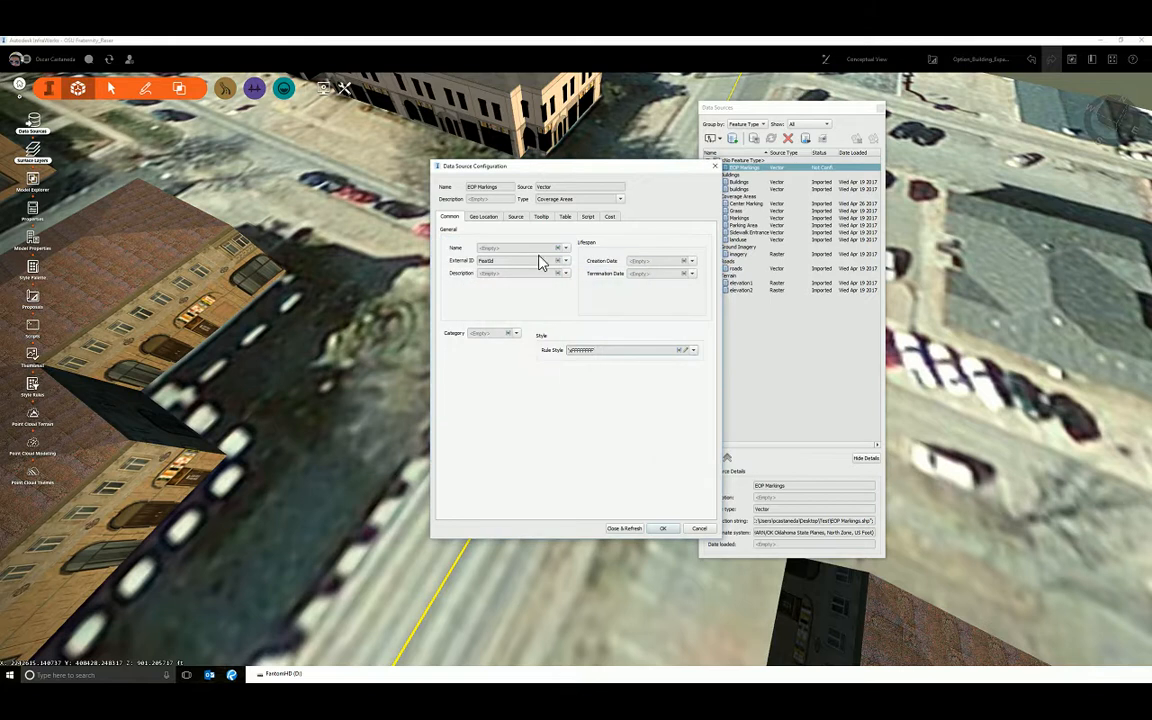
Step: Review the geo location and draping options, set the coverage Buffer to 0.5, and import EOP Markings with Close & Refresh
click(485, 217)
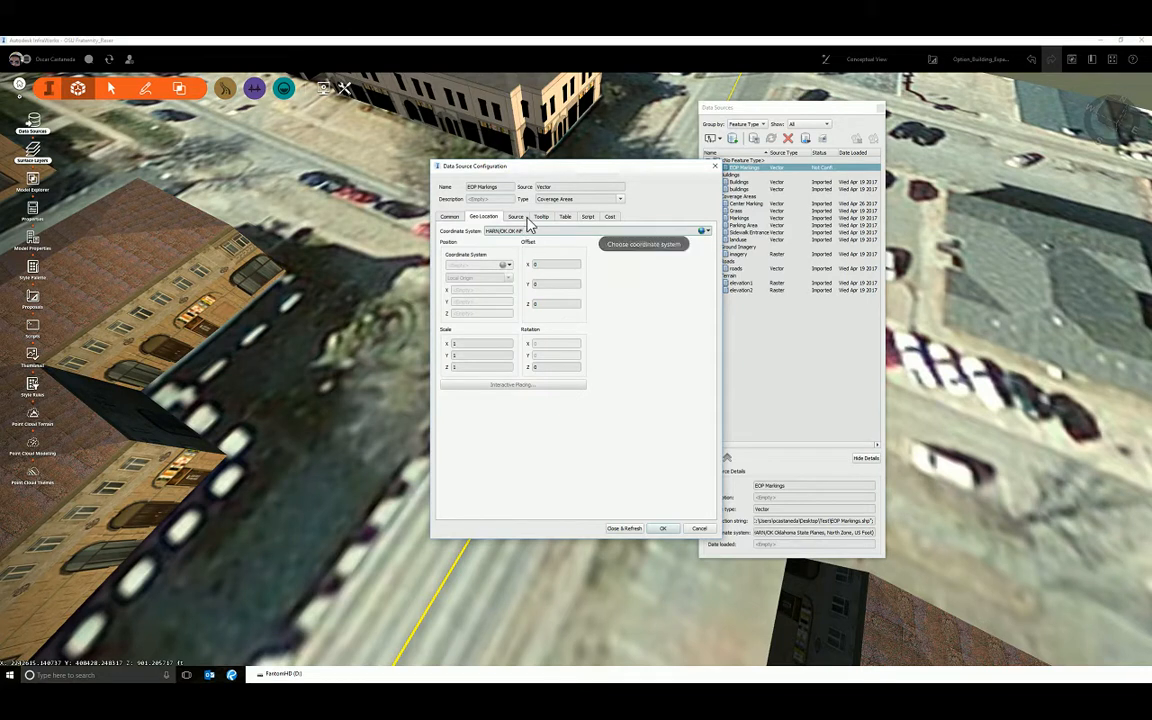
click(516, 217)
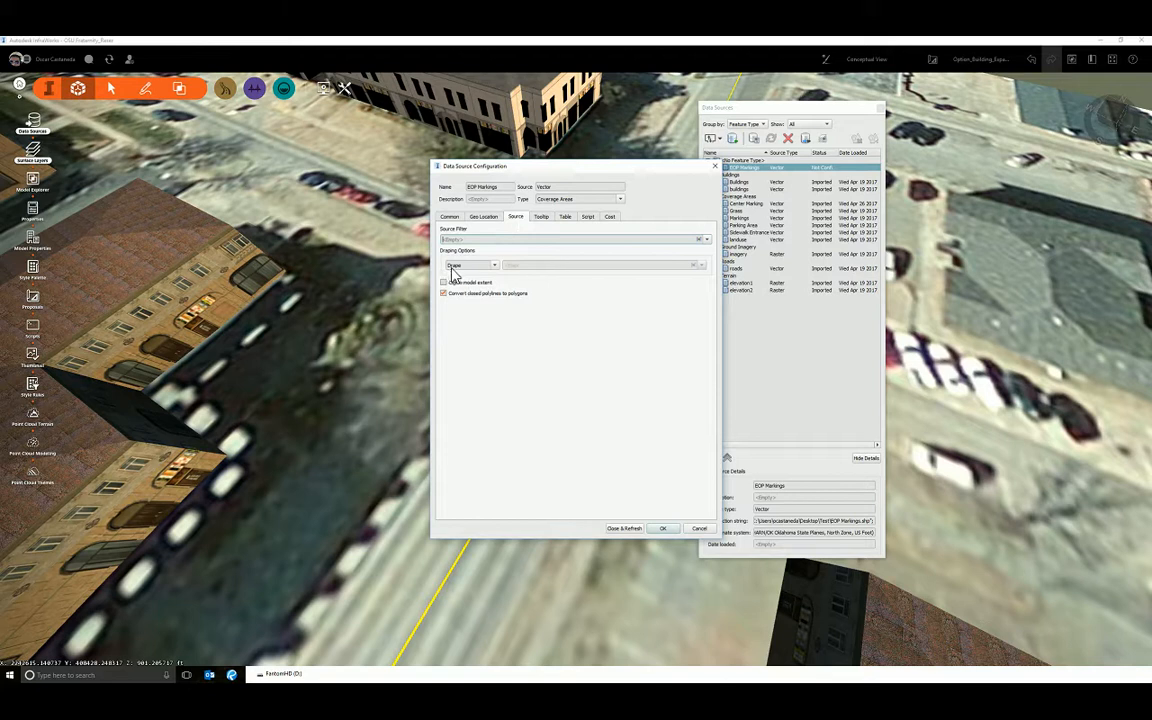
click(565, 217)
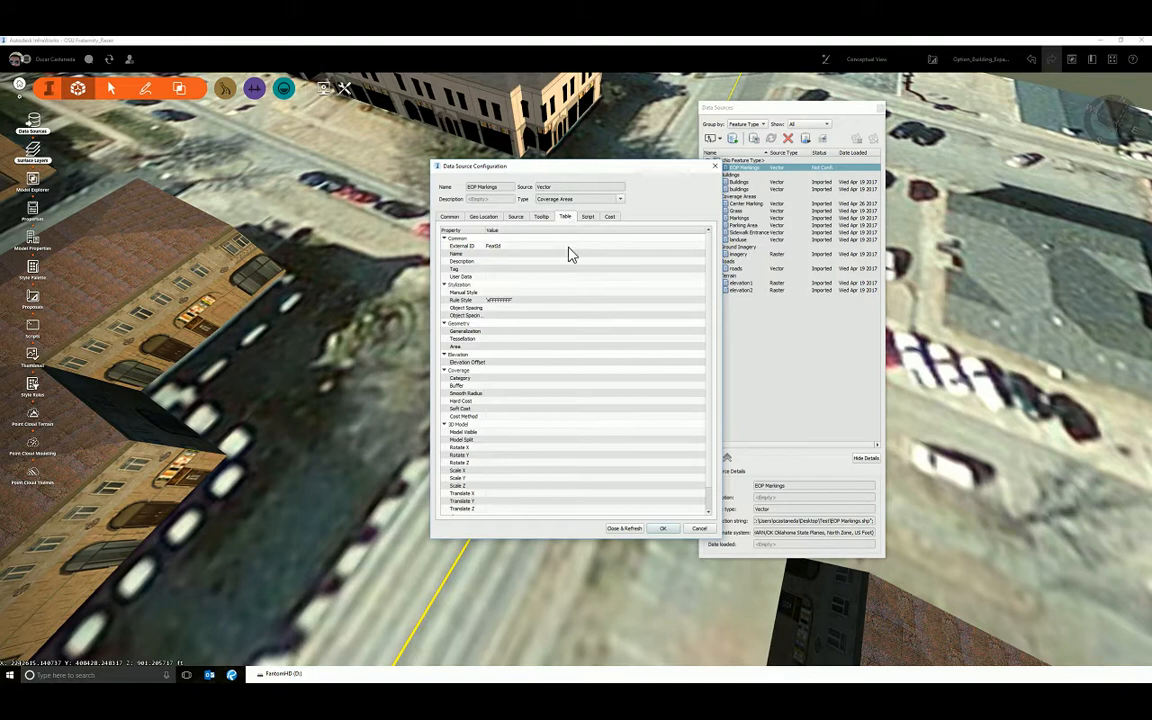
click(500, 386)
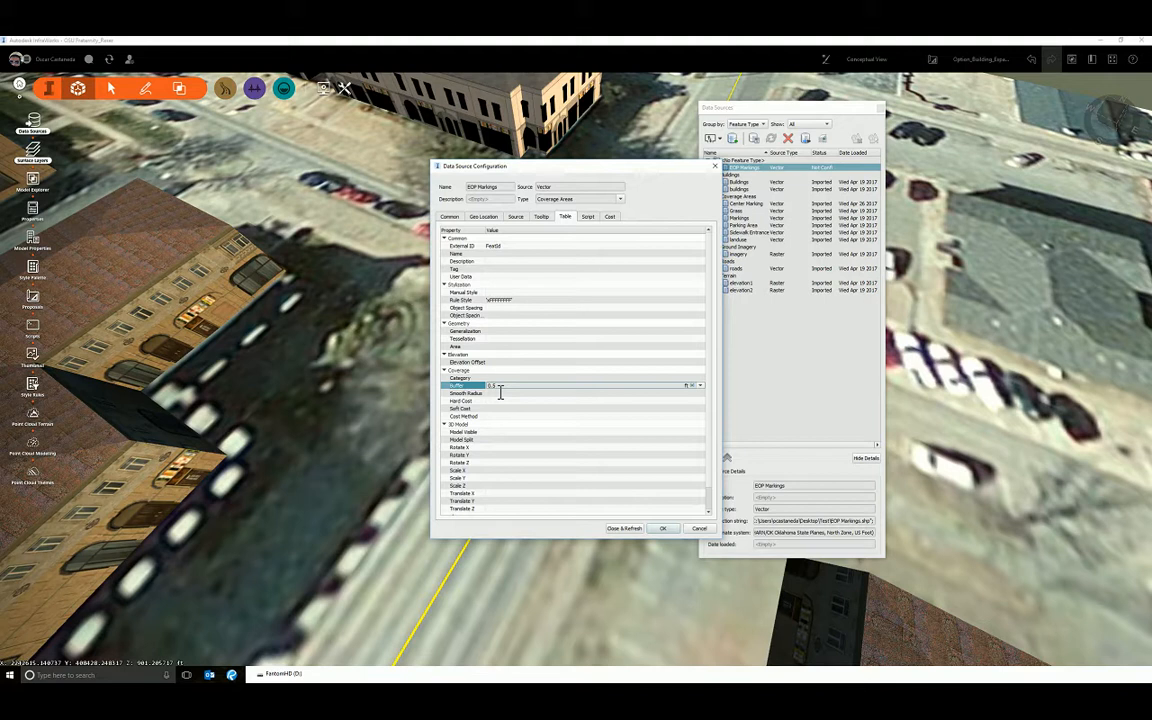
click(624, 529)
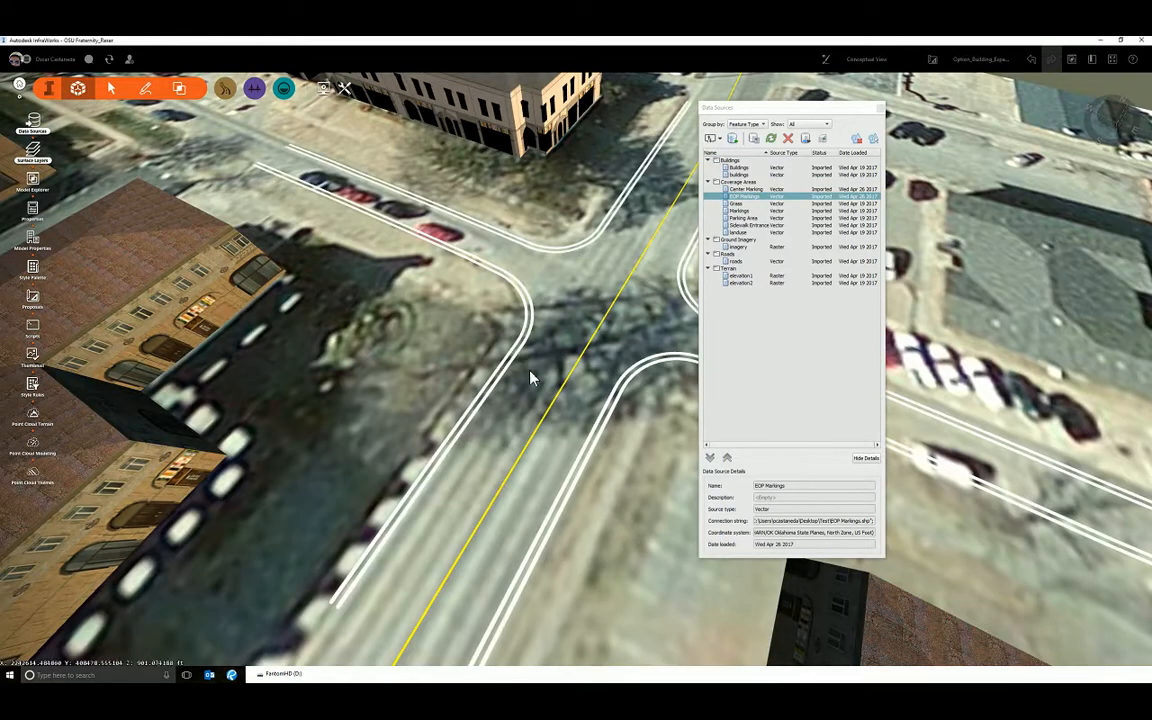
Step: Clear the Data Sources window off the model and inspect the properties of the edge markings at the two near intersection corners
drag(530, 371, 587, 322)
scroll(551, 360, up, 3)
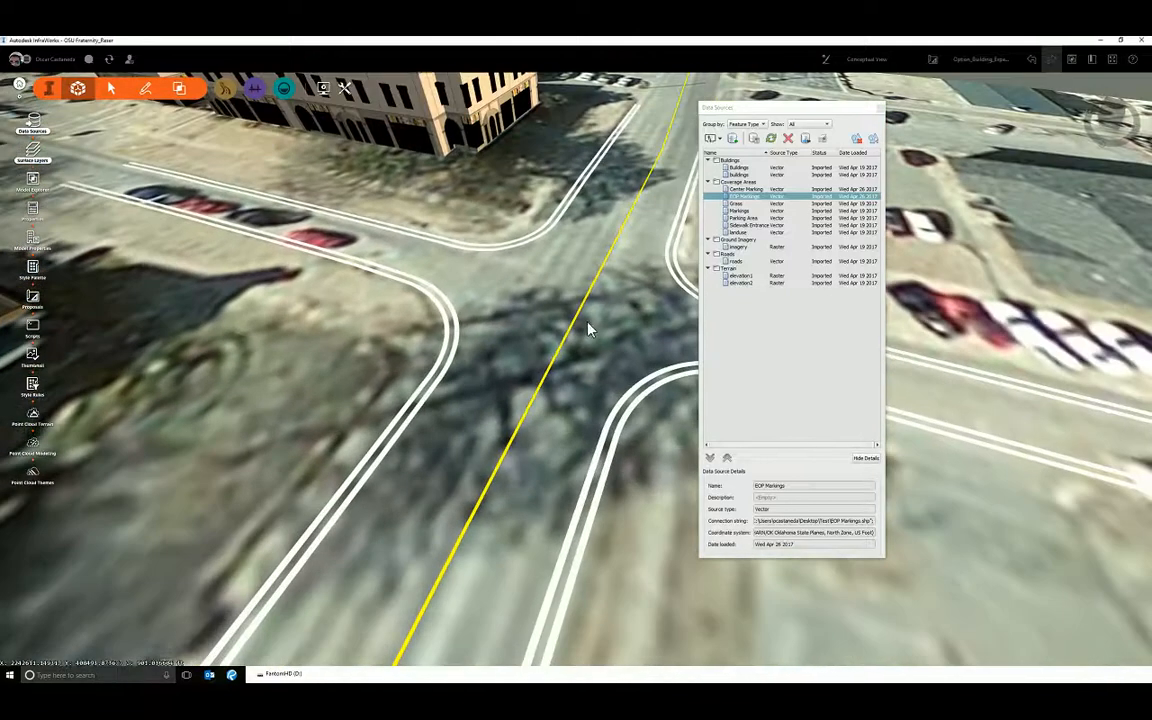
drag(762, 107, 1150, 162)
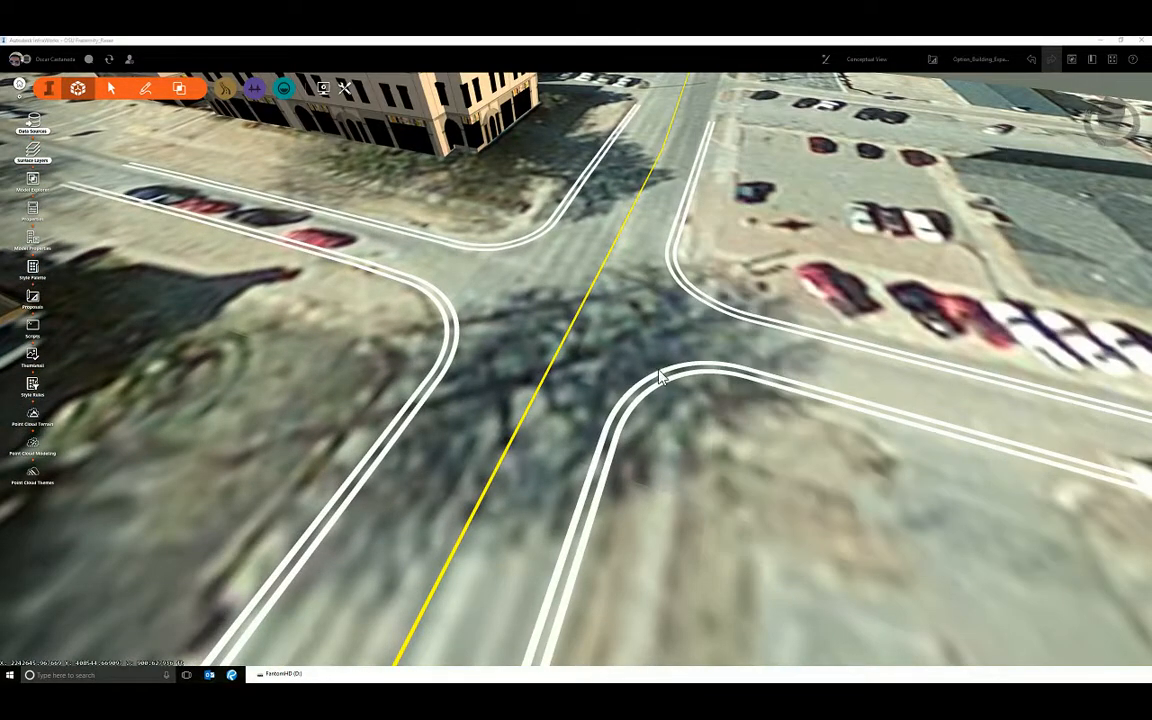
click(409, 313)
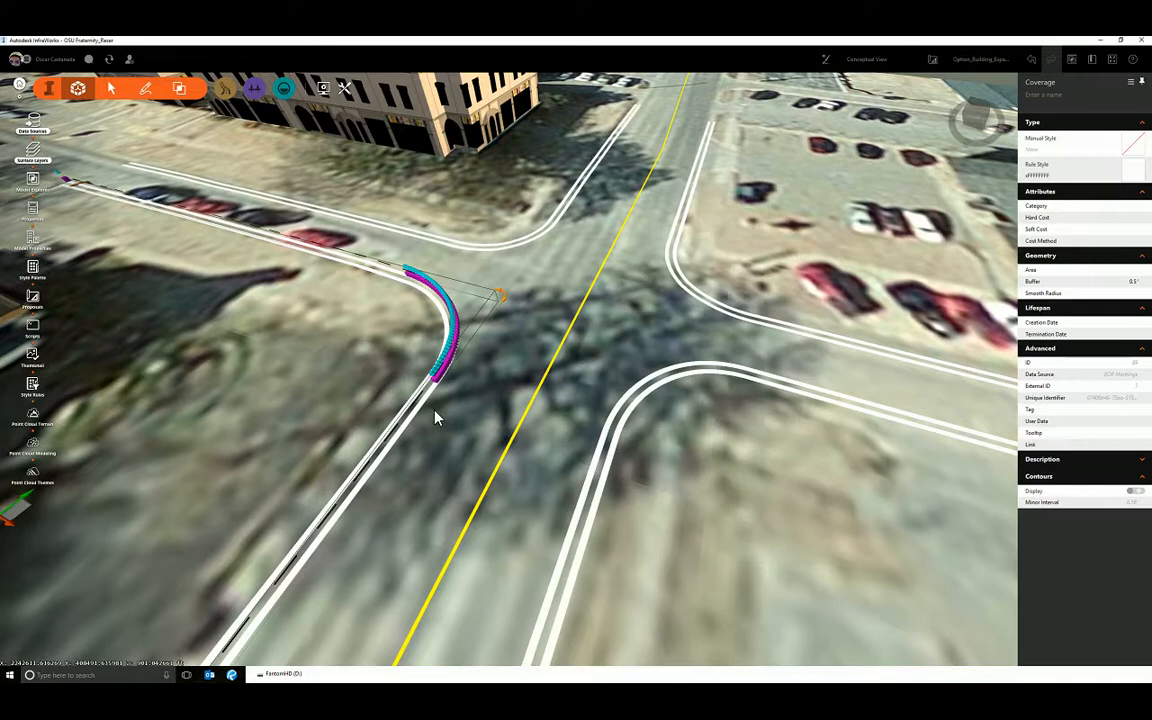
click(632, 398)
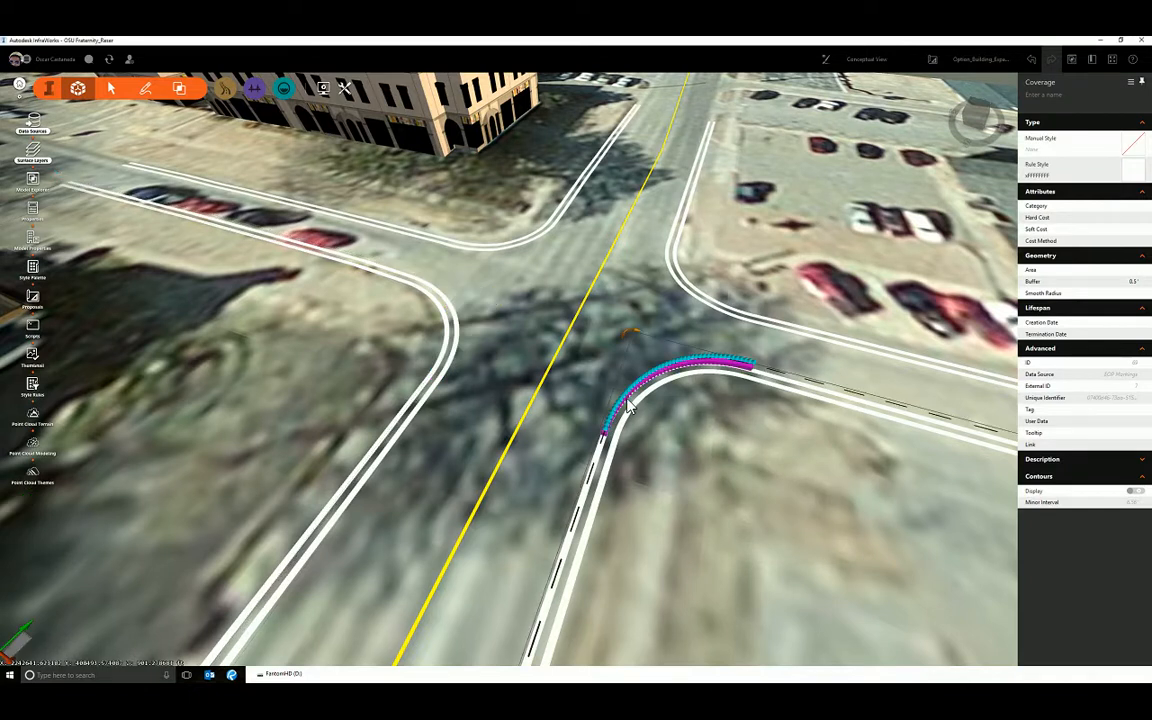
Step: Set the Buffer of the northeast corner's edge marking nearest the road to 0.25' and deselect it
click(687, 294)
click(697, 305)
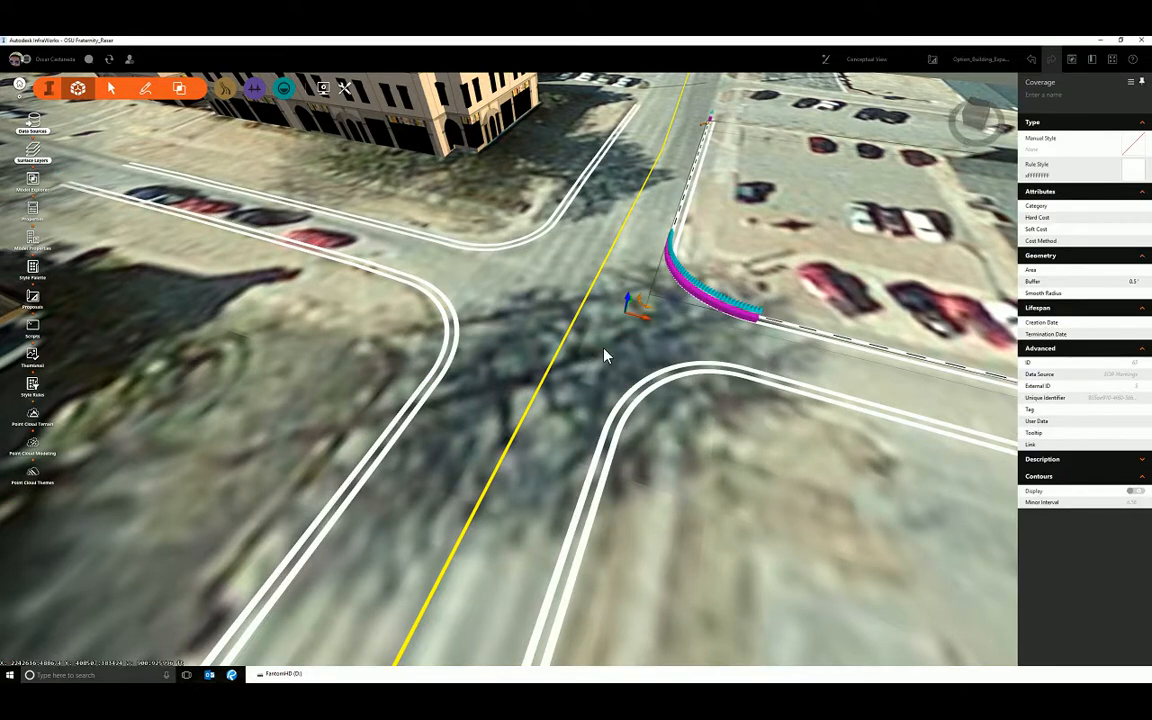
drag(625, 352, 424, 398)
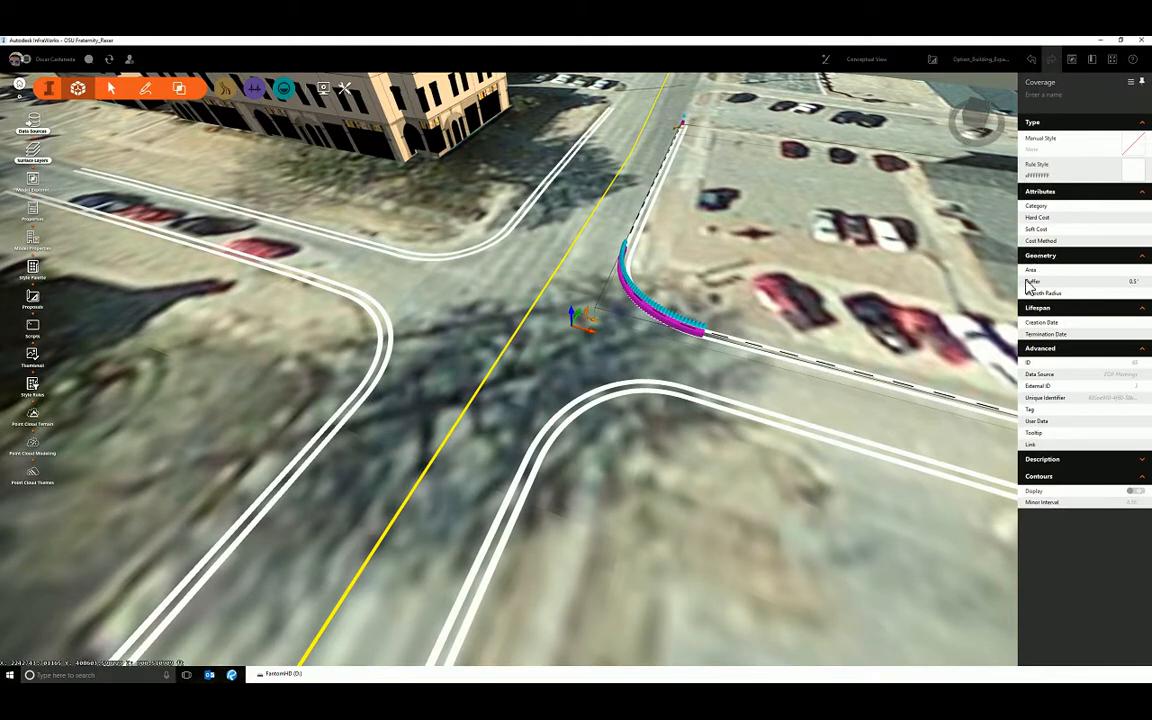
click(1128, 284)
key(Return)
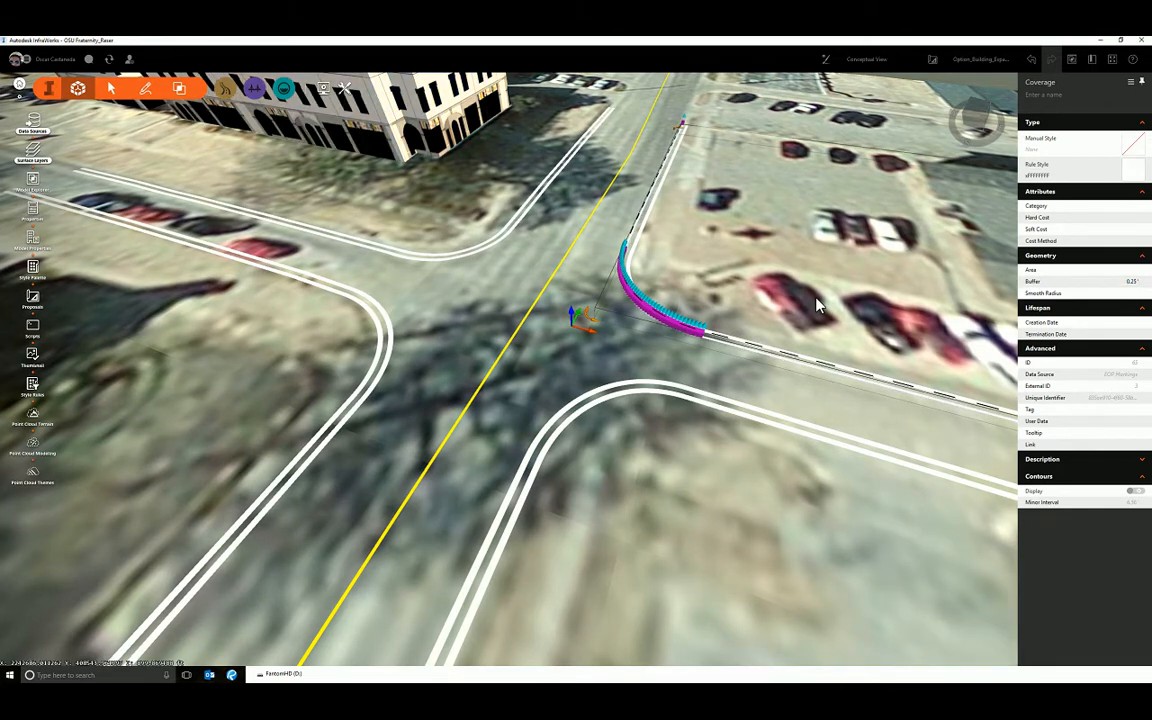
drag(653, 357, 480, 352)
double_click(747, 432)
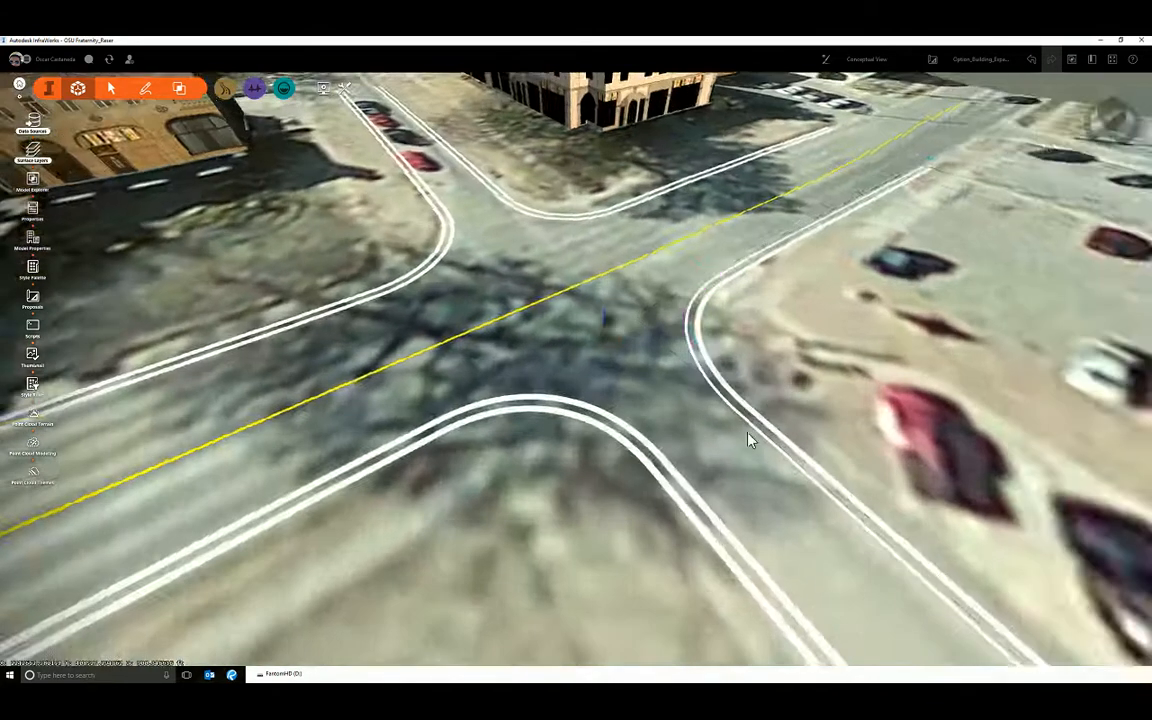
Step: Compare the northeast corner's edited marking width with the neighbouring edge markings, viewing the intersection up close and from above
drag(747, 432, 787, 378)
scroll(700, 372, up, 3)
scroll(784, 378, up, 1)
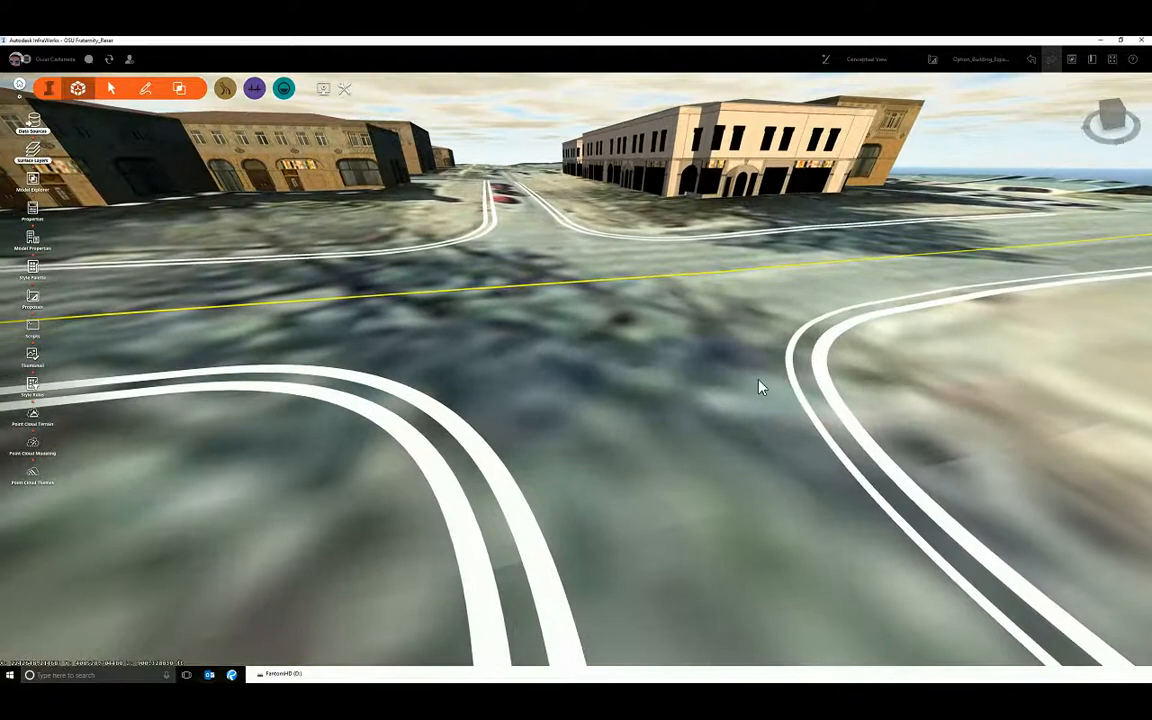
drag(665, 396, 756, 391)
scroll(624, 330, down, 3)
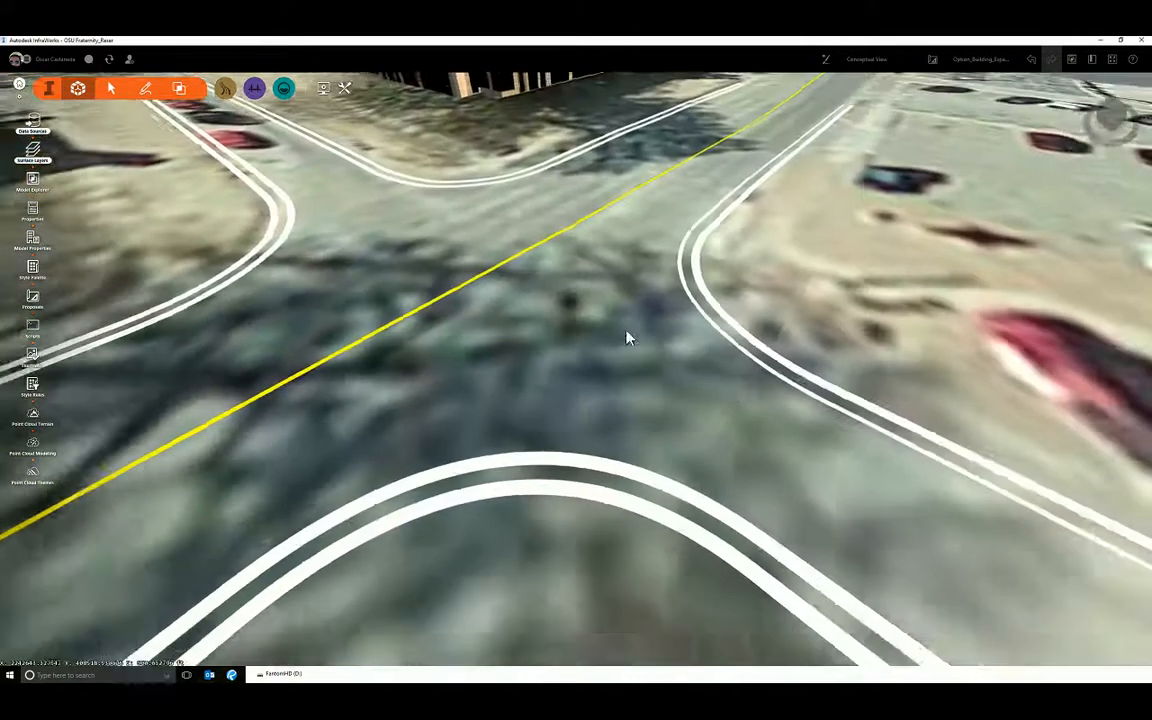
drag(614, 352, 655, 499)
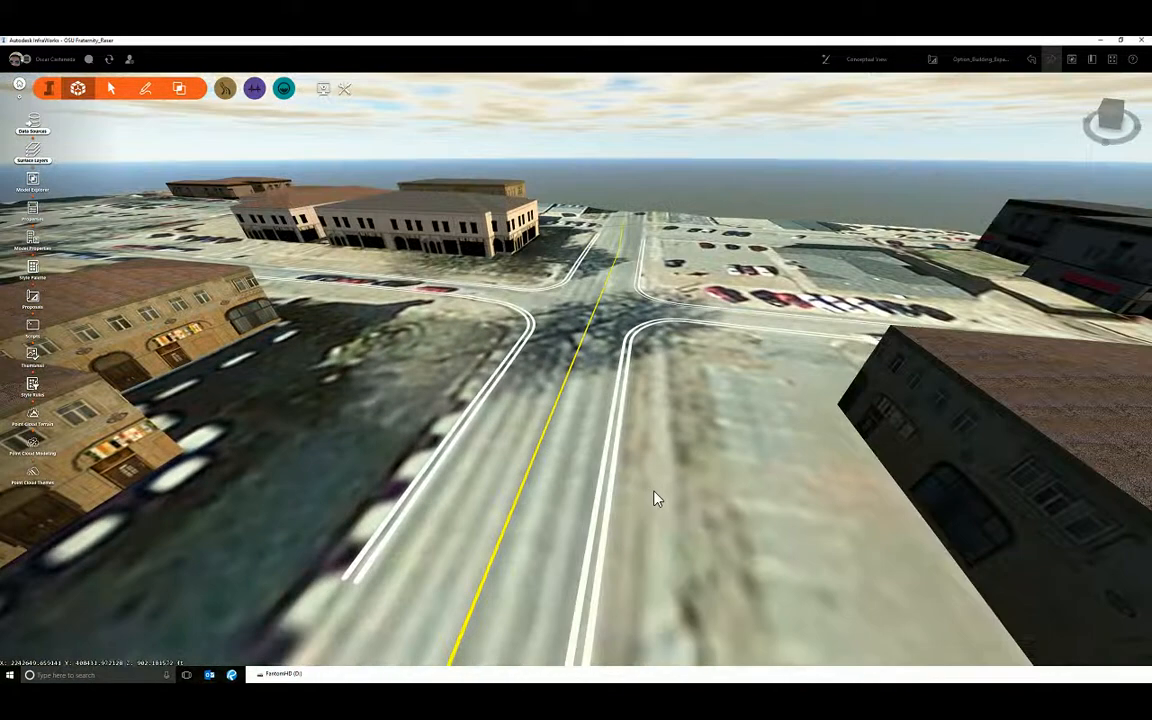